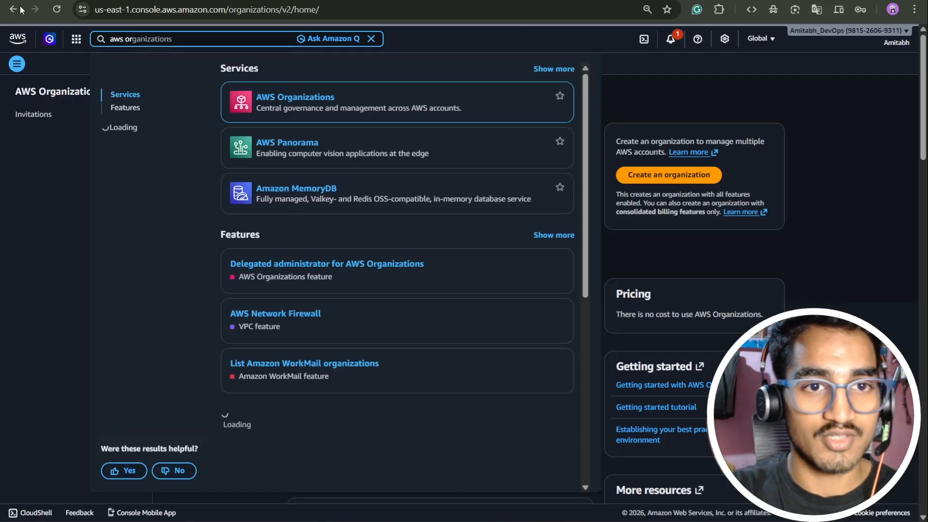
Open the AWS Organizations service and create an organization with the current account as the management account.
left_click(291, 99)
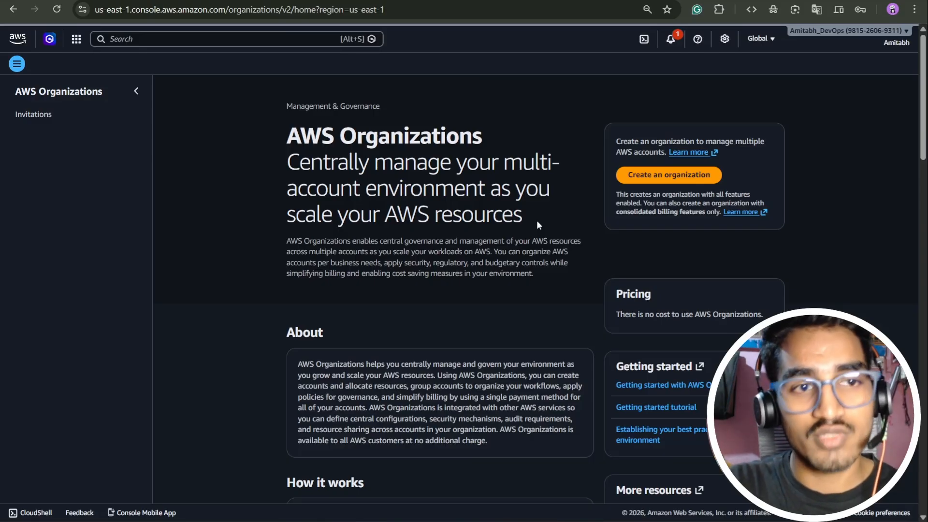
left_click(640, 177)
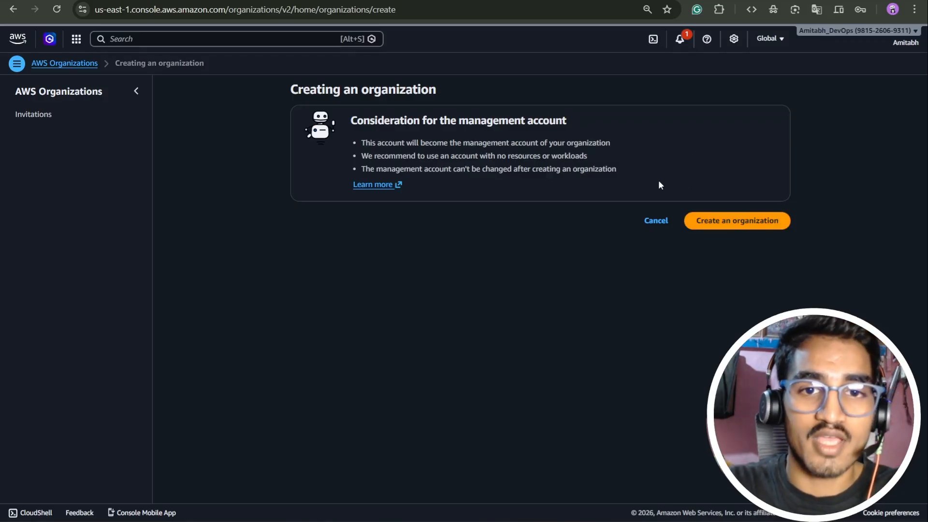
left_click(728, 216)
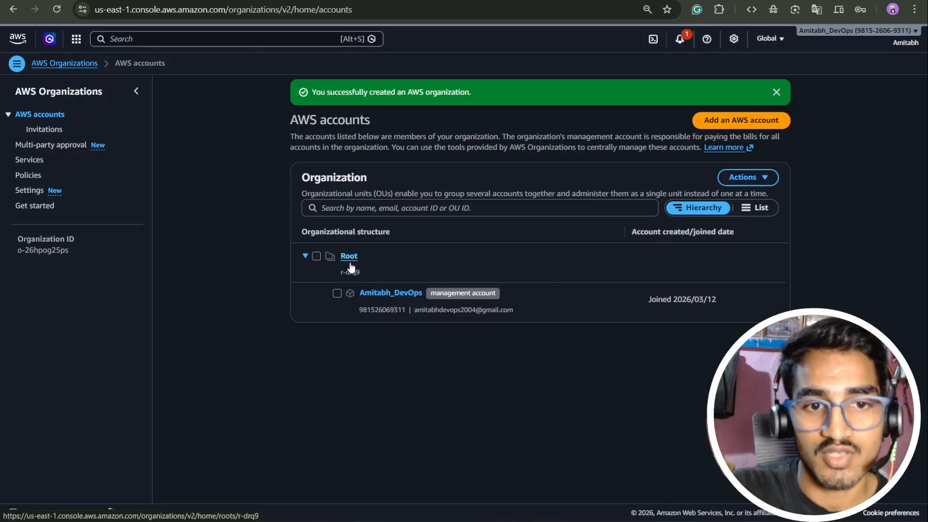
Compare the organization's hierarchy with the structure diagram in Eraser and check the signed-in account's details.
key("ctrl+Tab")
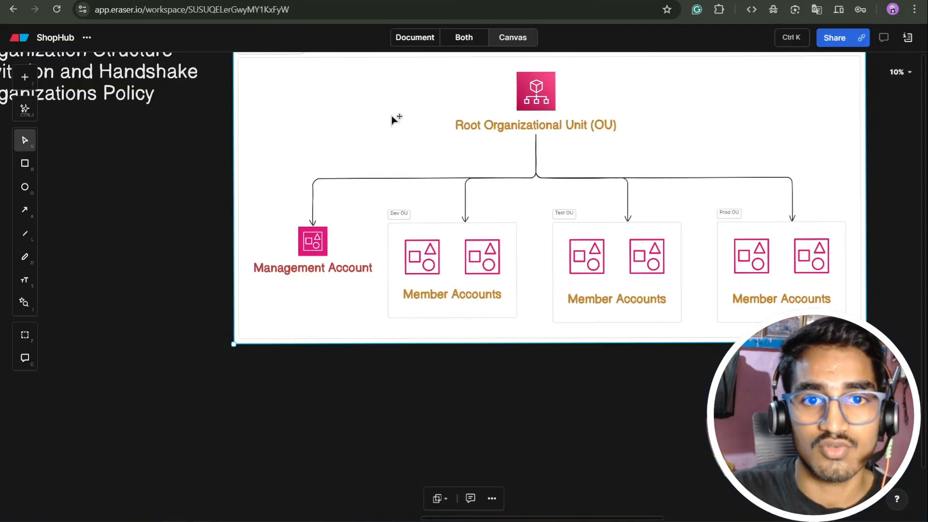
key("ctrl+Tab")
key("ctrl+Tab")
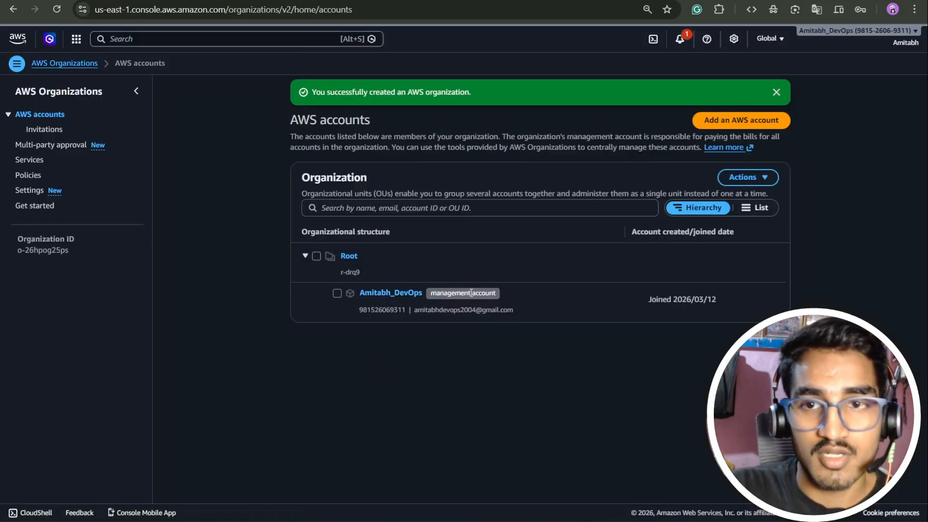
left_click(889, 40)
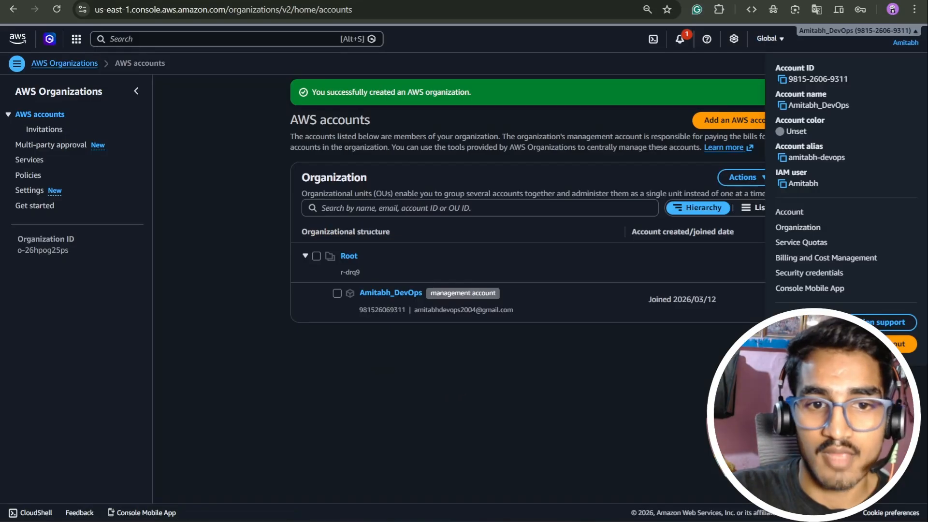
left_click(889, 40)
left_click(776, 92)
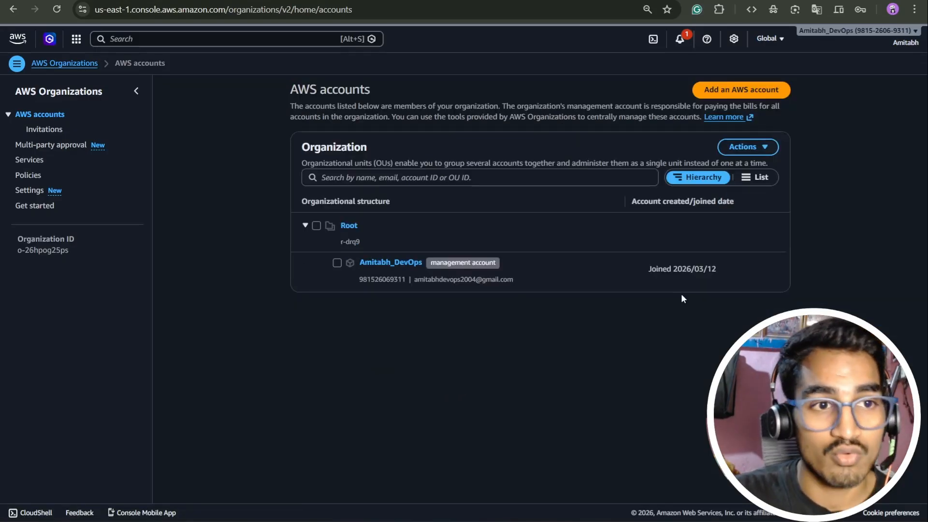
Create an organizational unit named dev-team directly under Root.
left_click(742, 150)
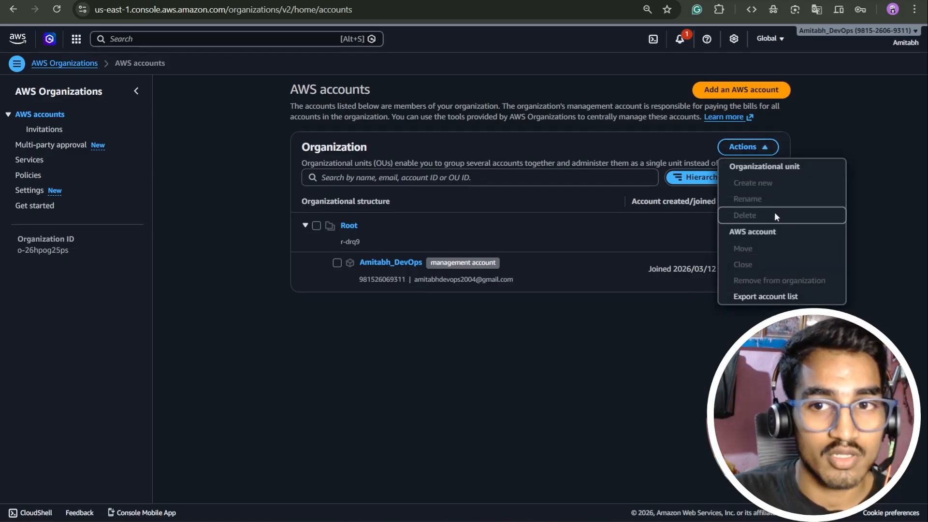
left_click(407, 340)
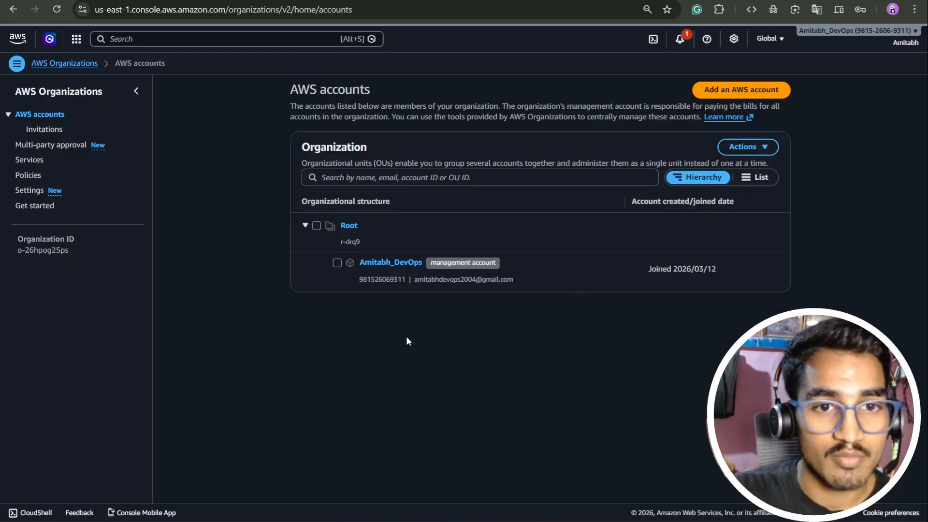
left_click(349, 226)
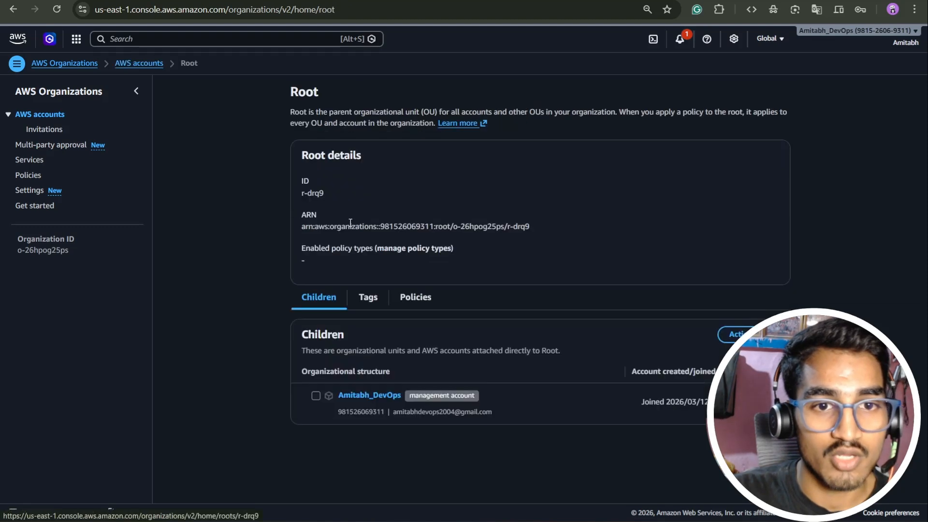
left_click(734, 334)
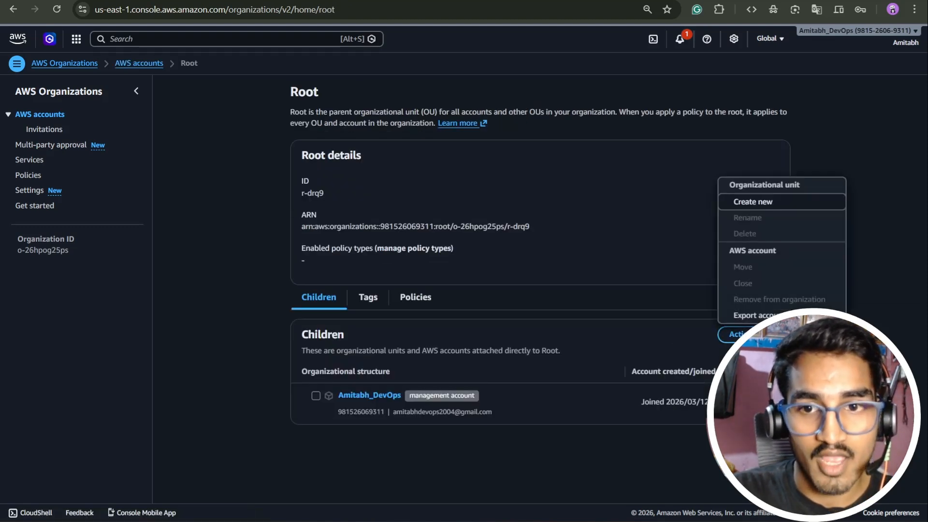
left_click(752, 203)
left_click(380, 183)
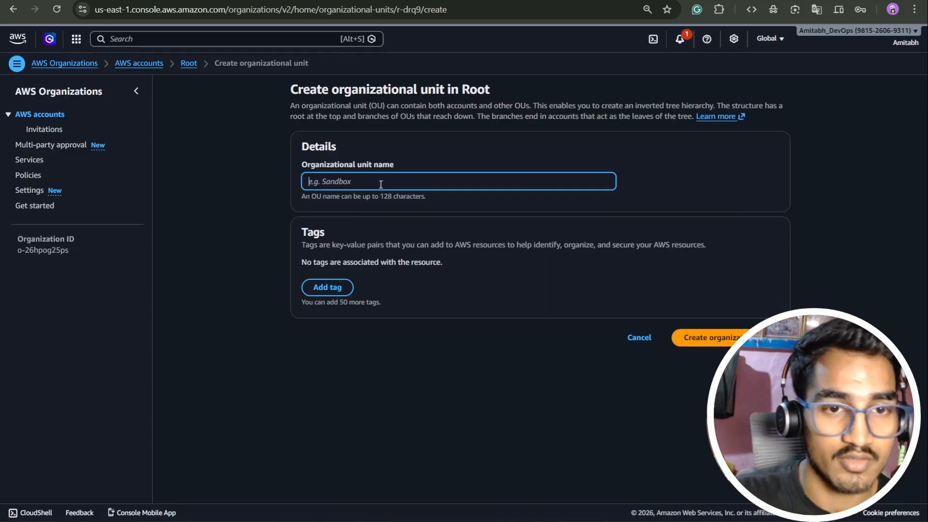
type("dev-team")
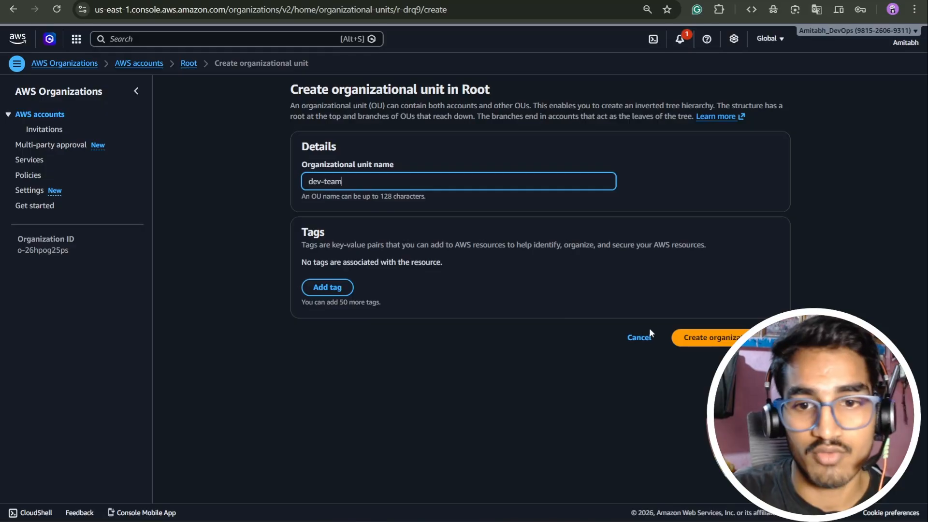
left_click(688, 338)
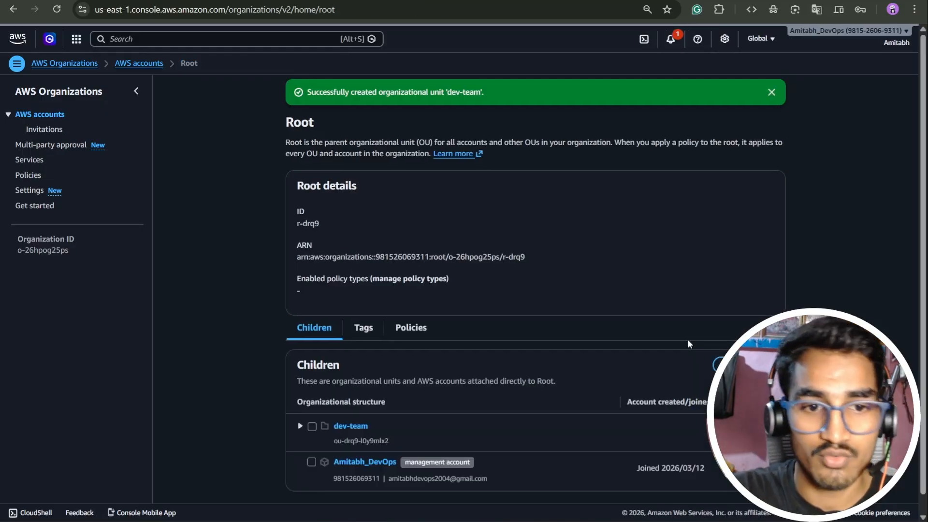
Create a second organizational unit named prod-team directly under Root.
scroll(687, 339, "down", 1)
left_click(725, 346)
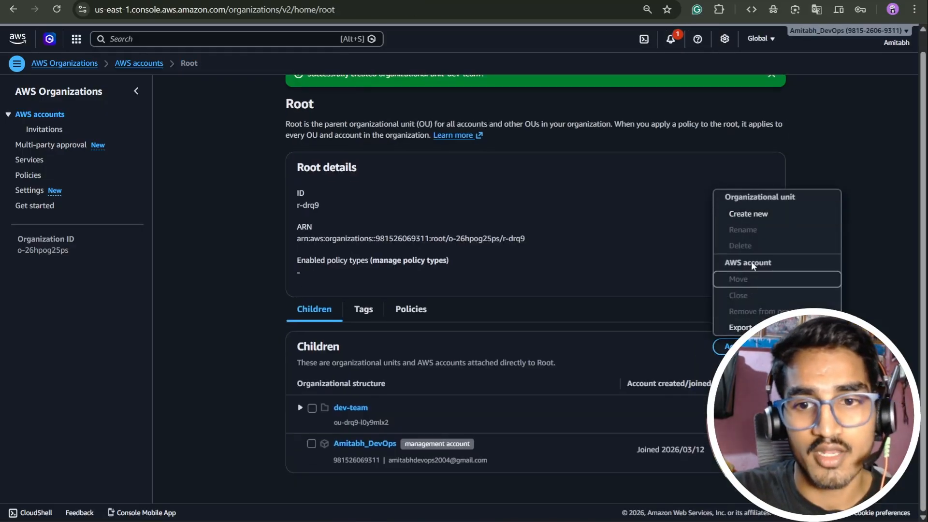
left_click(747, 214)
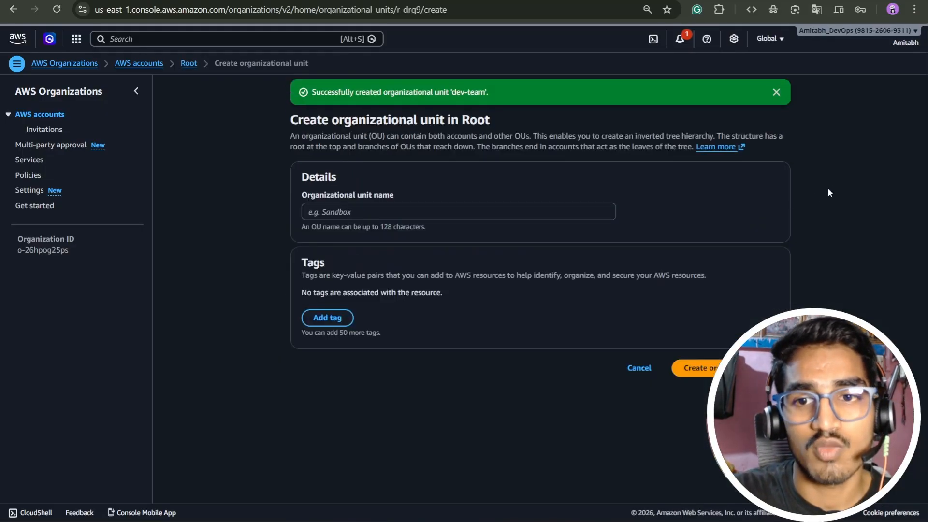
left_click(541, 208)
type("prod")
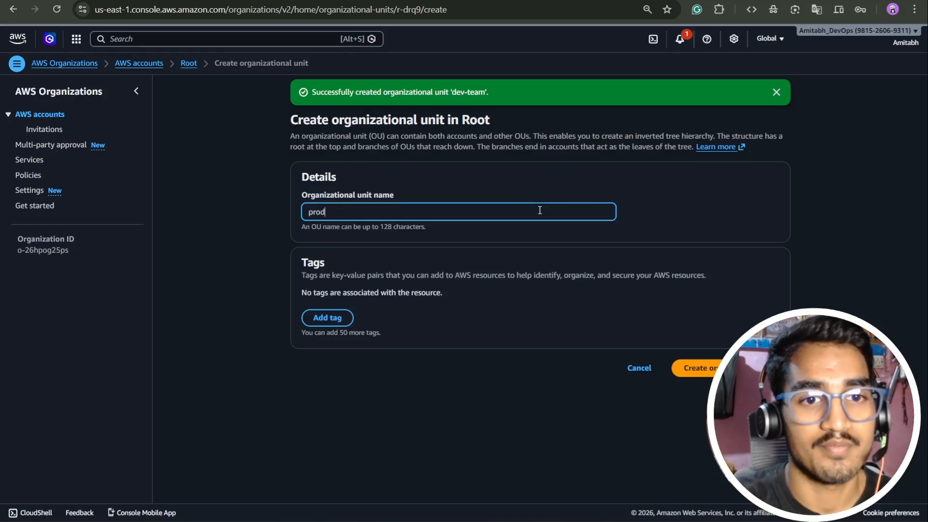
type("-team")
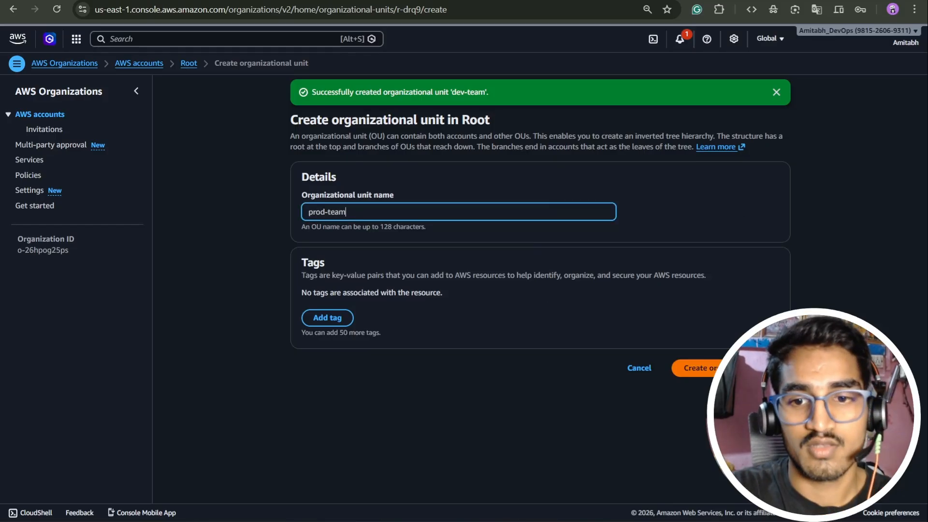
left_click(696, 367)
scroll(436, 371, "down", 2)
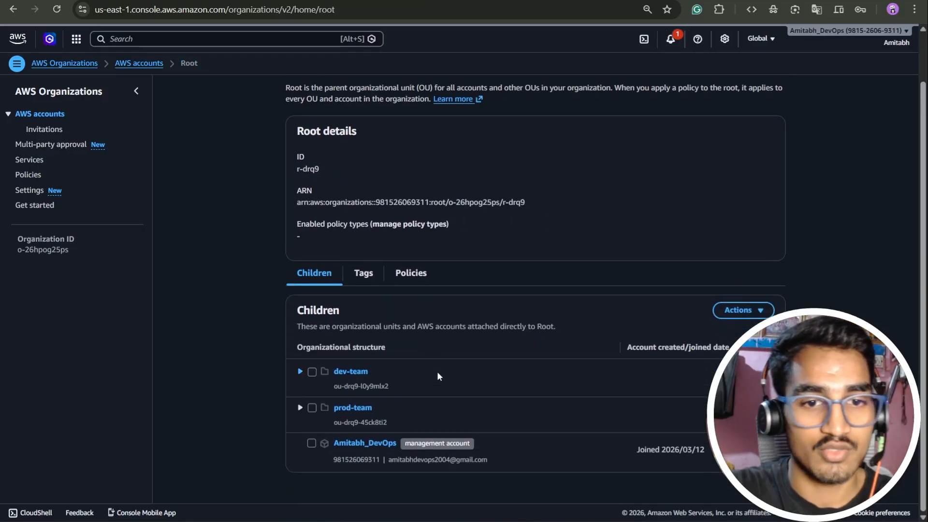
Return to the AWS accounts overview and open the form for adding an account to the organization.
left_click(48, 115)
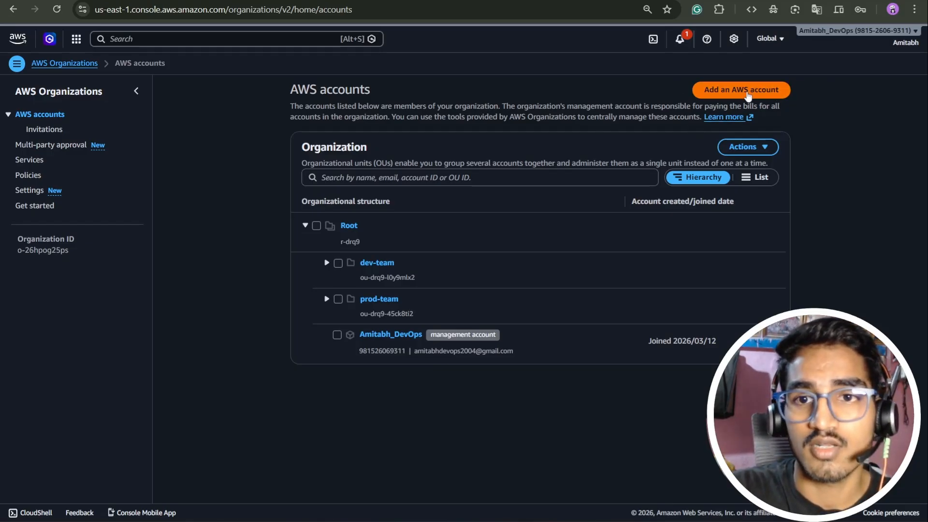
left_click(748, 92)
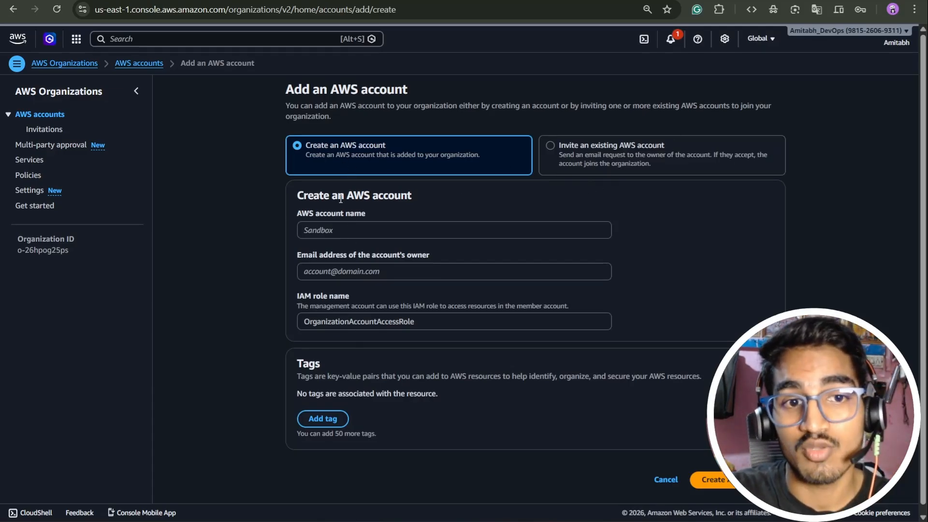
left_click(319, 230)
type("dafd")
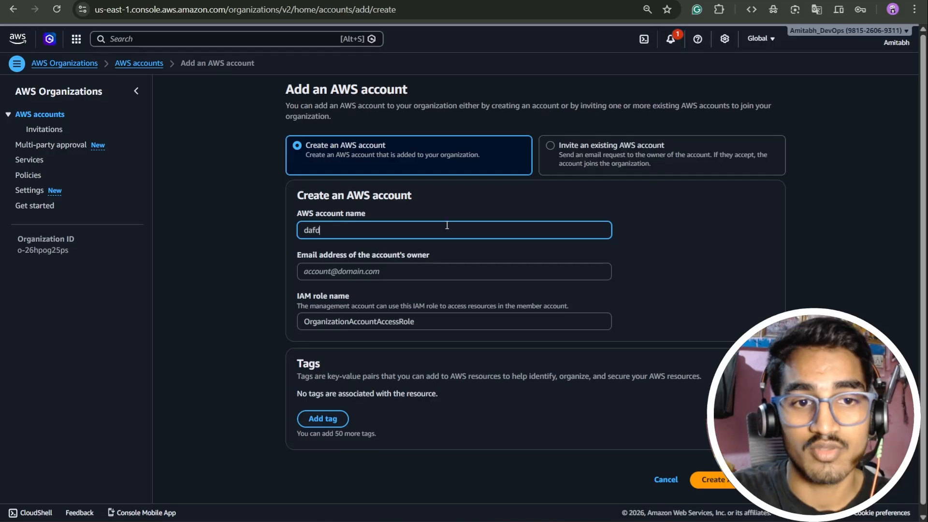
left_click(372, 272)
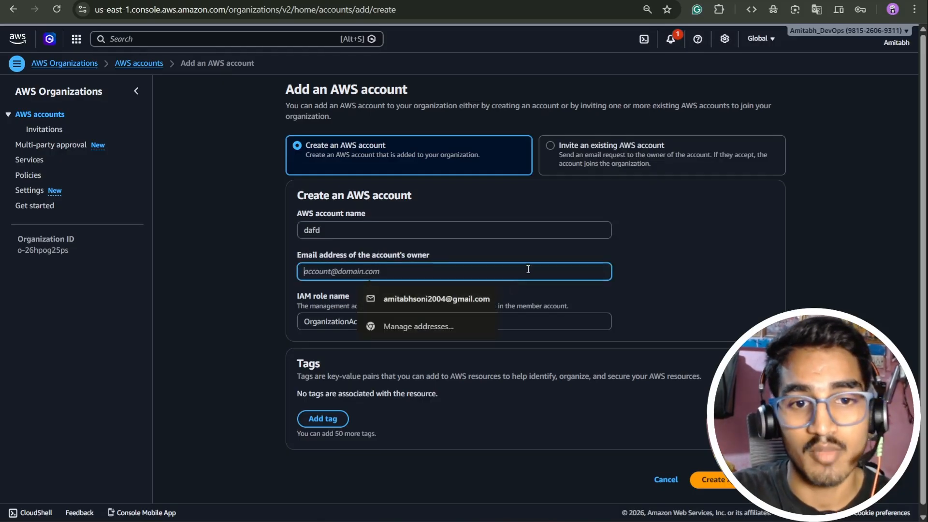
left_click(501, 252)
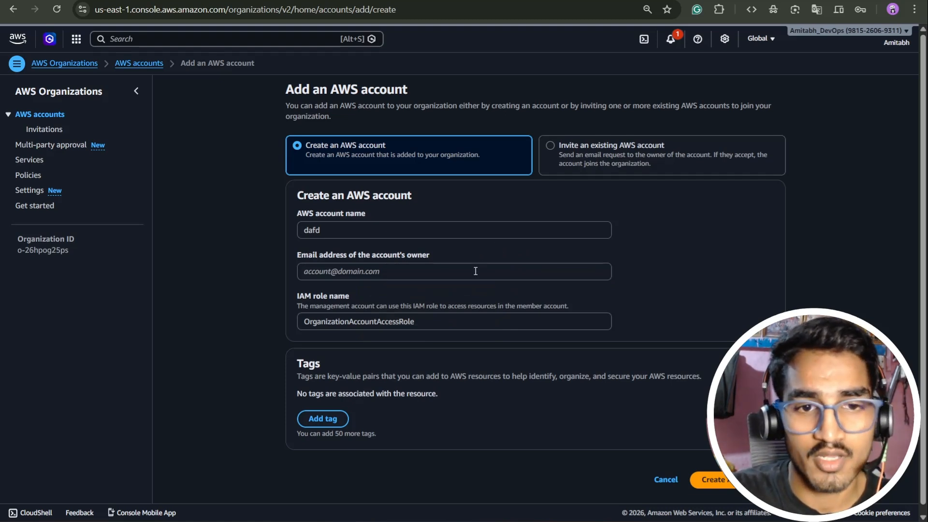
left_click(452, 328)
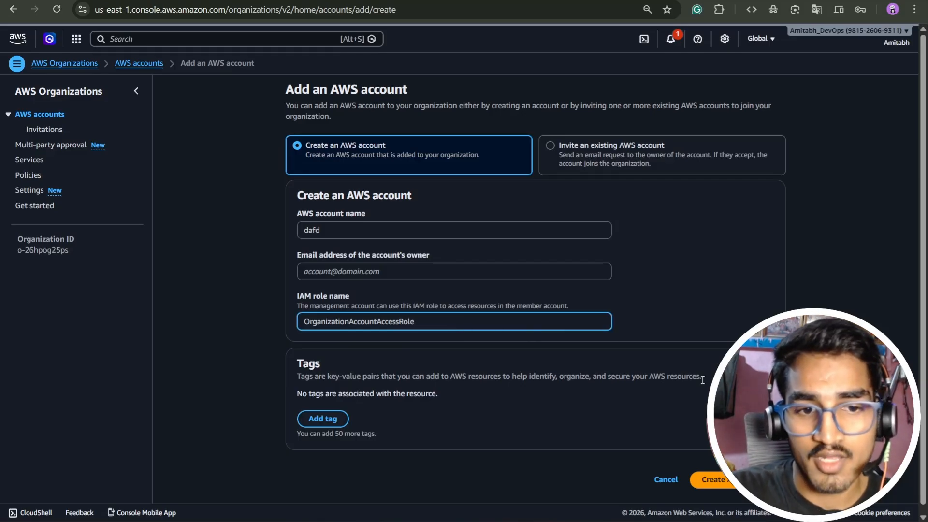
left_click(699, 188)
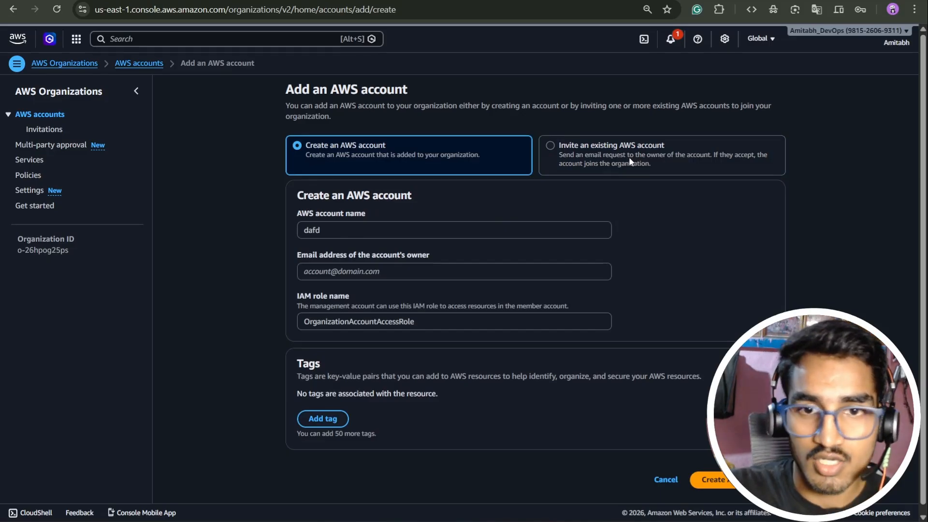
Choose to invite an existing AWS account, and copy the other account's ID from its console in the second browser.
left_click(628, 157)
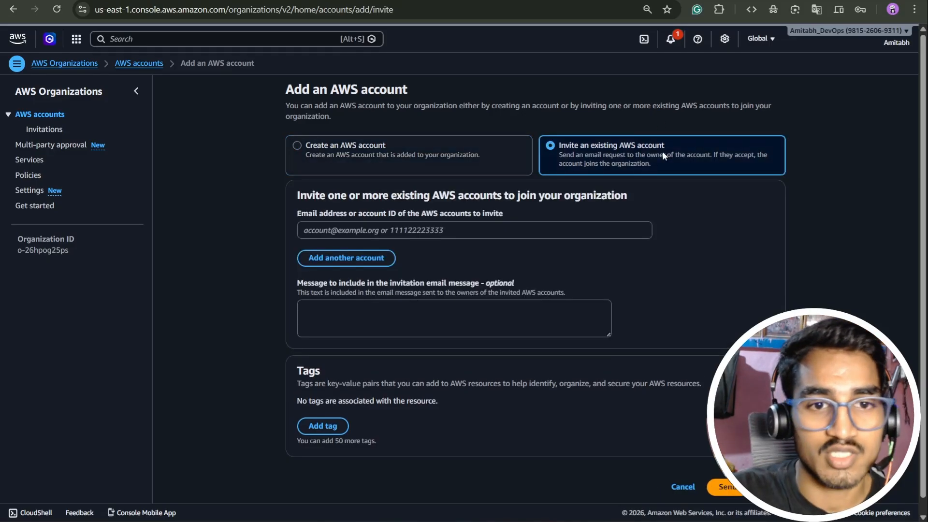
left_click(367, 521)
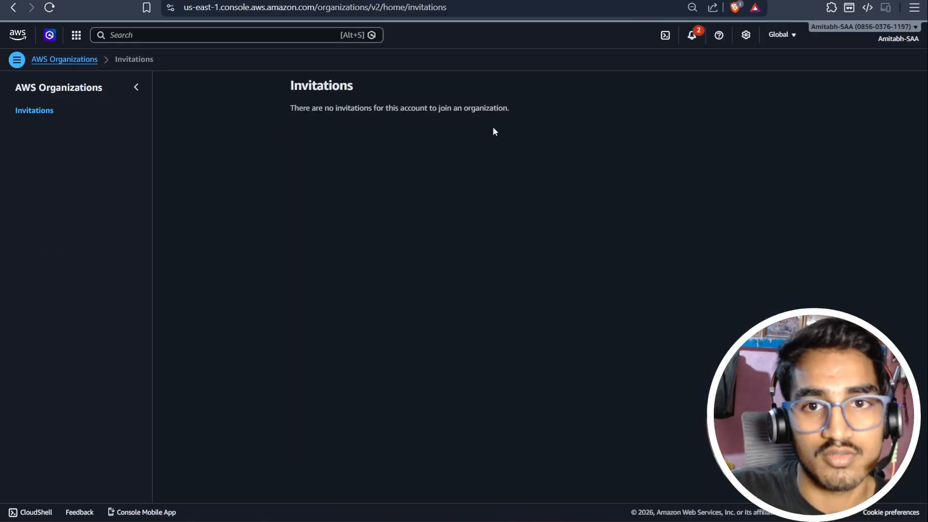
left_click(896, 40)
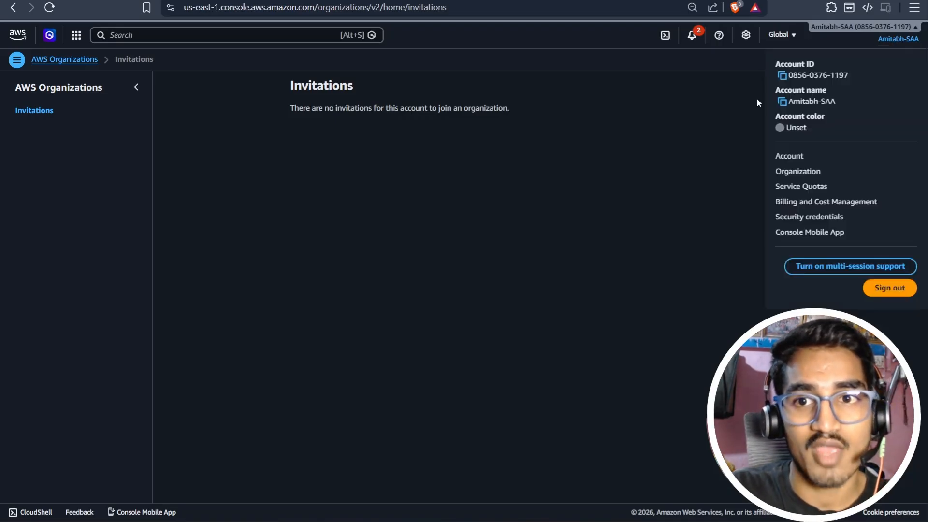
left_click(782, 76)
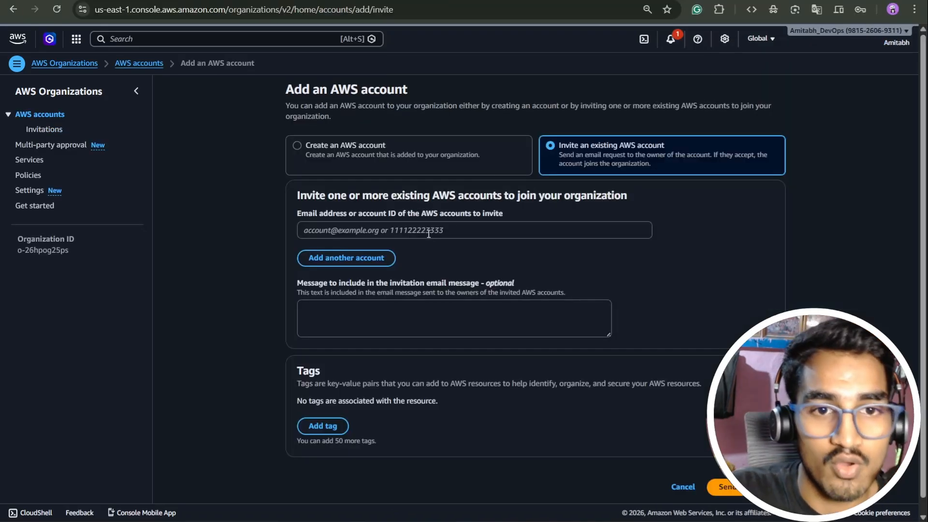
Back in the management account's console, paste the copied account ID as the invitee and send the invitation without a message.
left_click(428, 232)
key("ctrl+v")
left_click(416, 314)
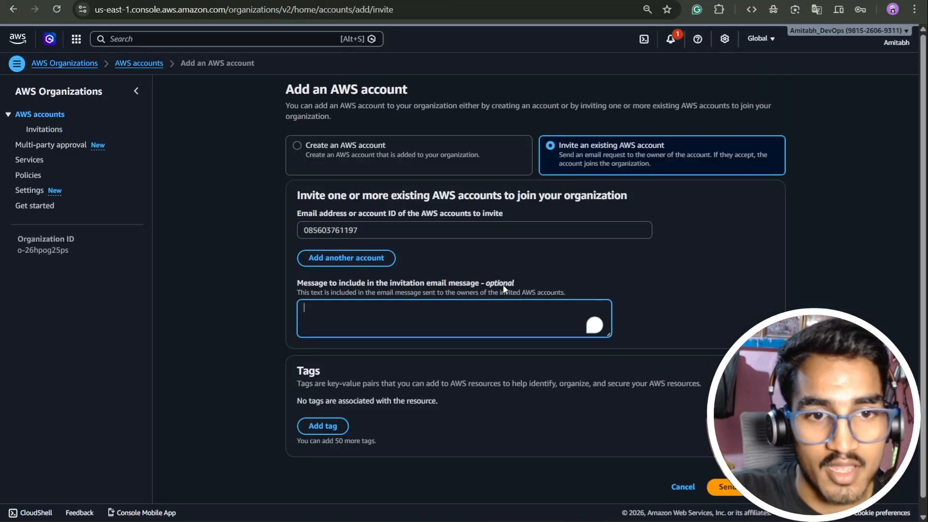
scroll(577, 241, "down", 1)
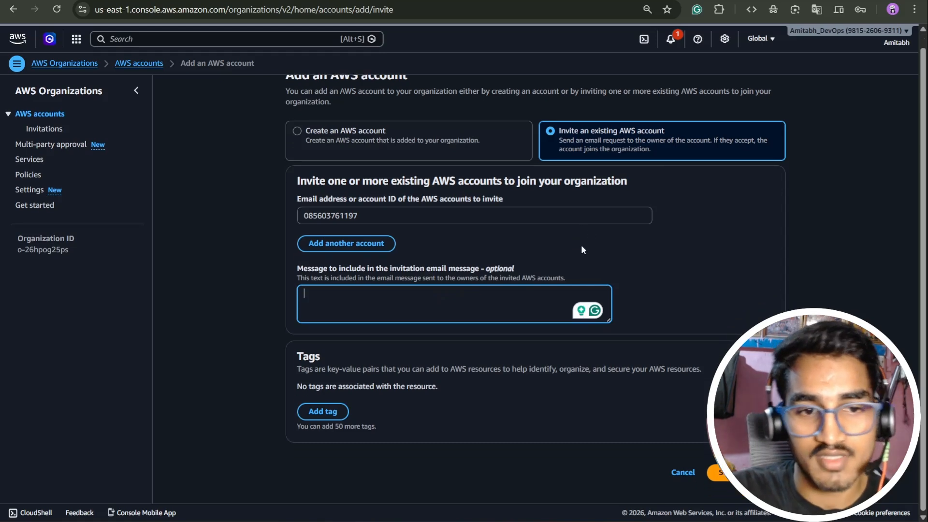
left_click(720, 472)
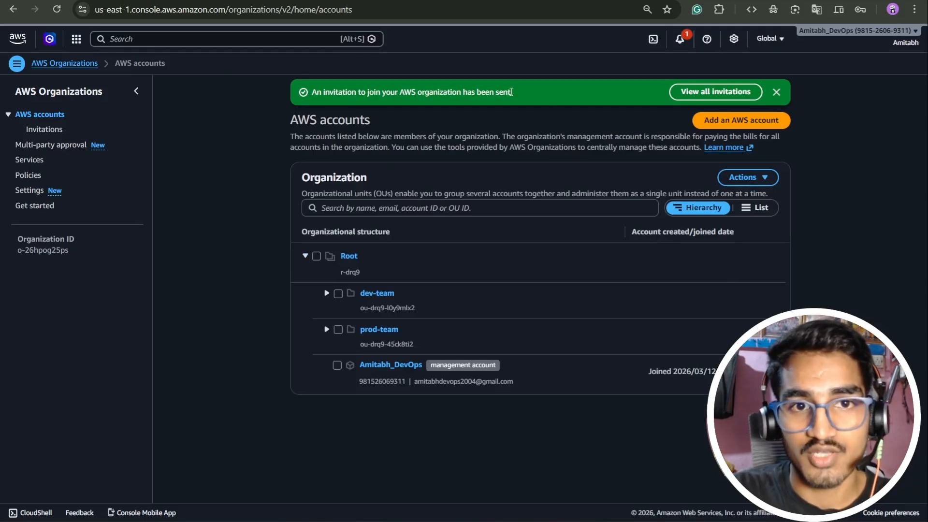
Switch to the Notion notes and look over the sections on invitations, handshakes and organization policies.
key("ctrl+Tab")
scroll(407, 300, "down", 3)
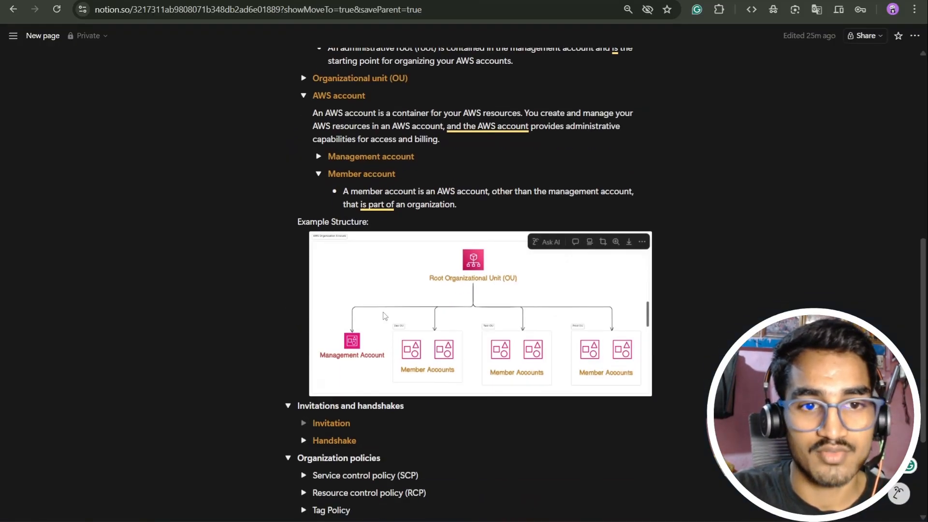
scroll(384, 315, "down", 3)
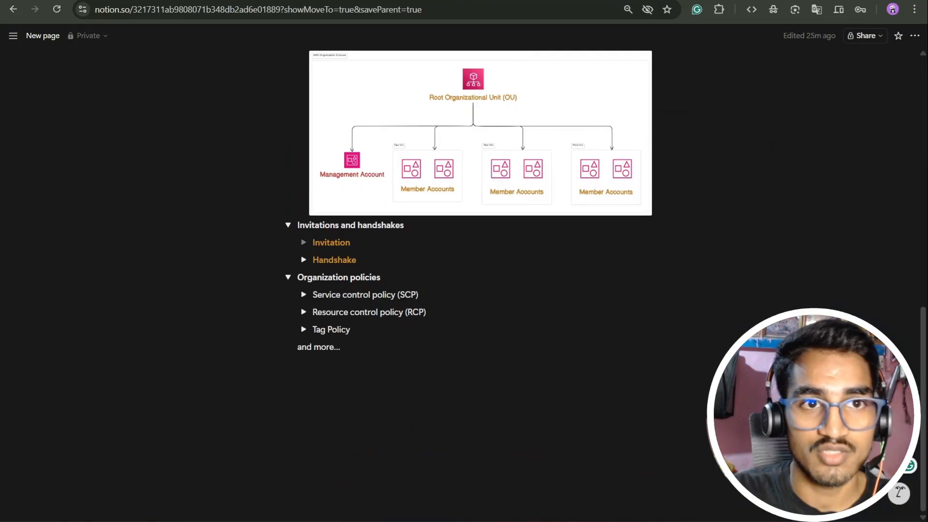
Switch to the invited account's console in the second browser and reload its invitations.
key("ctrl+shift+Tab")
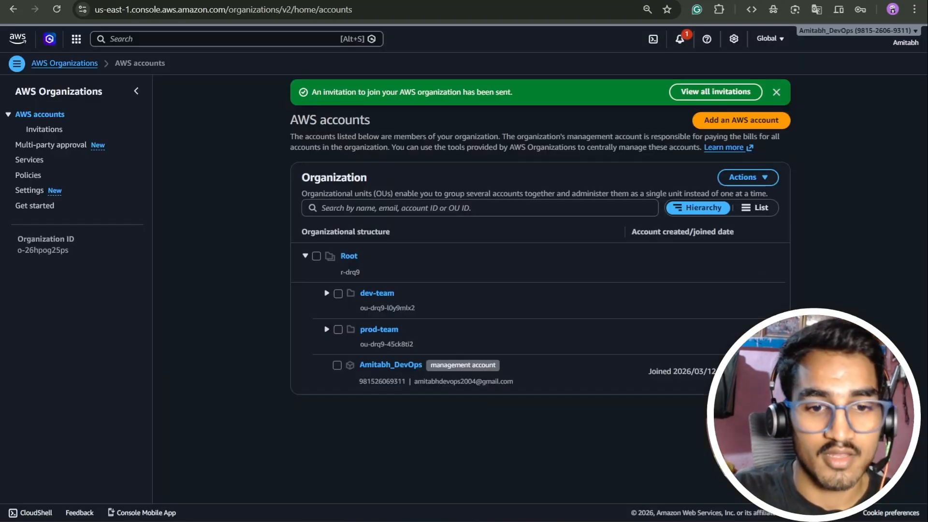
left_click(341, 521)
left_click(679, 364)
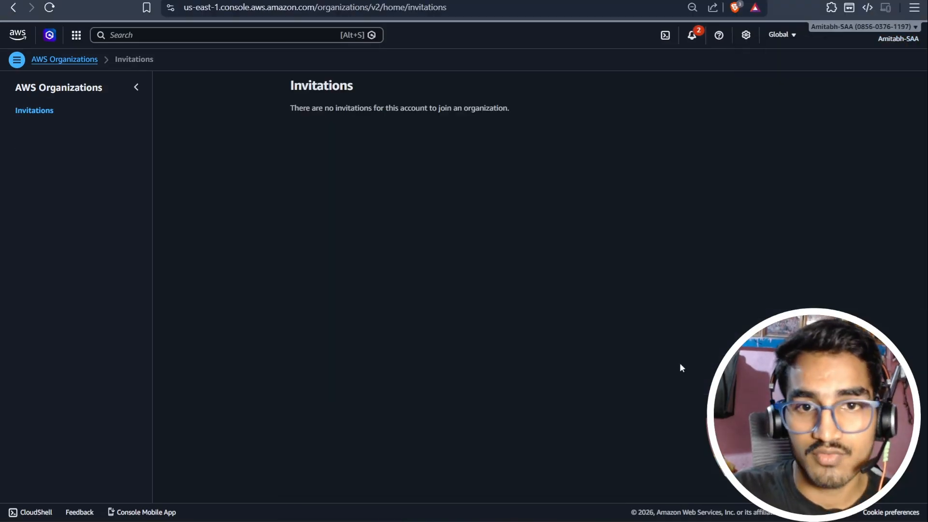
left_click(57, 9)
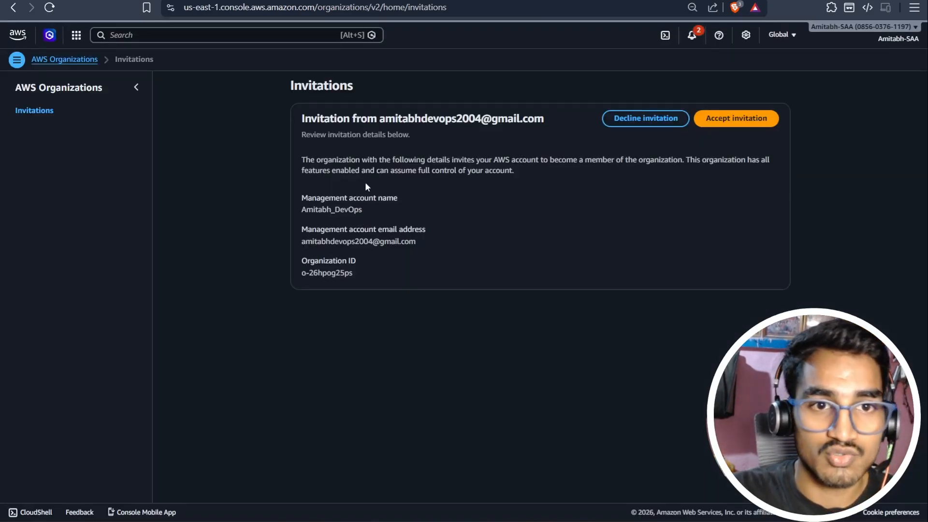
Review the invitation's management account and organization details, and accept the invitation to join the organization.
left_click_drag(378, 214, 263, 201)
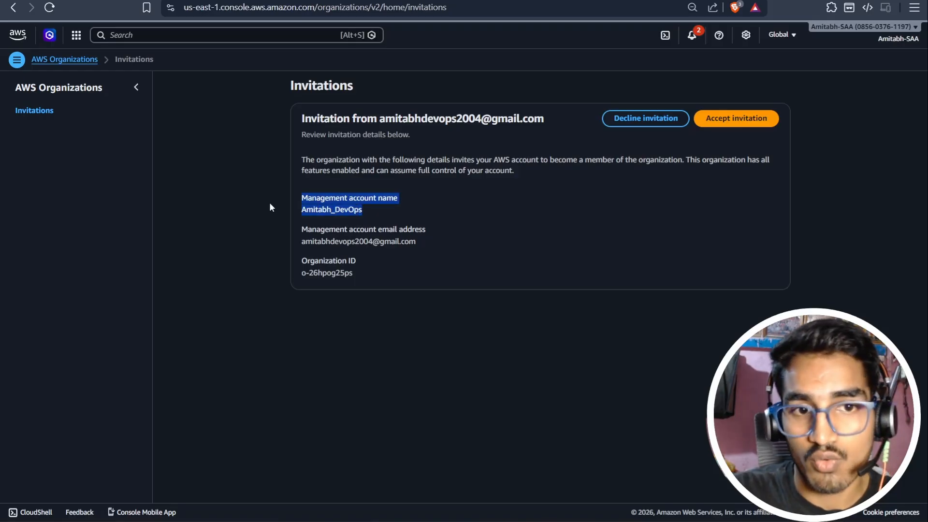
left_click_drag(461, 246, 301, 236)
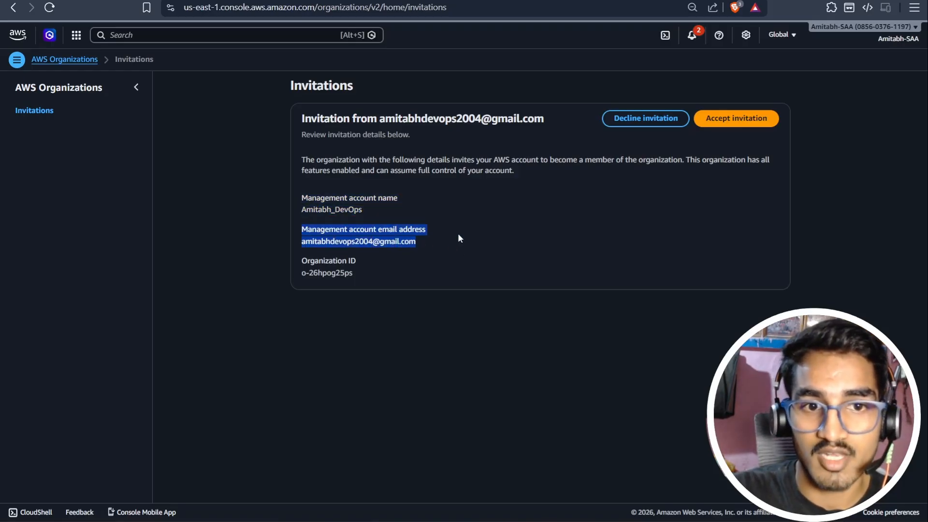
left_click_drag(375, 275, 296, 257)
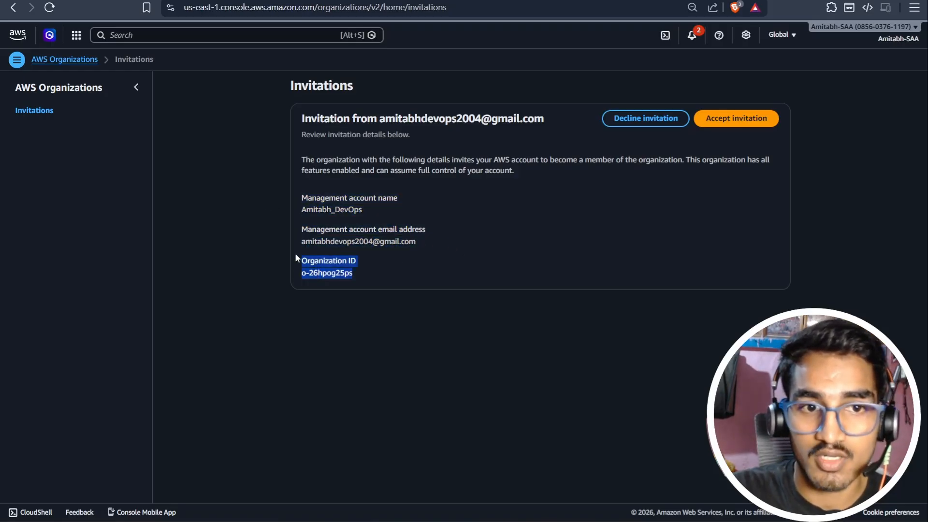
left_click(422, 247)
left_click(754, 118)
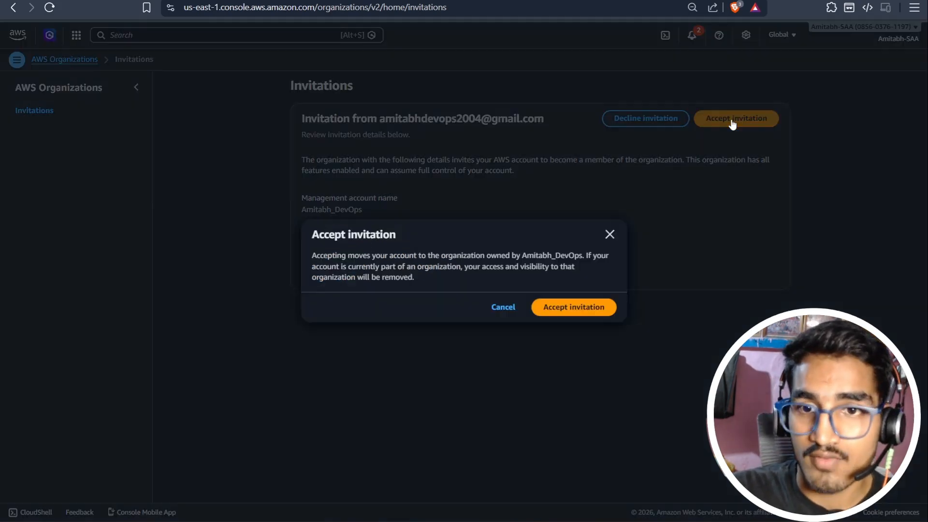
left_click(580, 309)
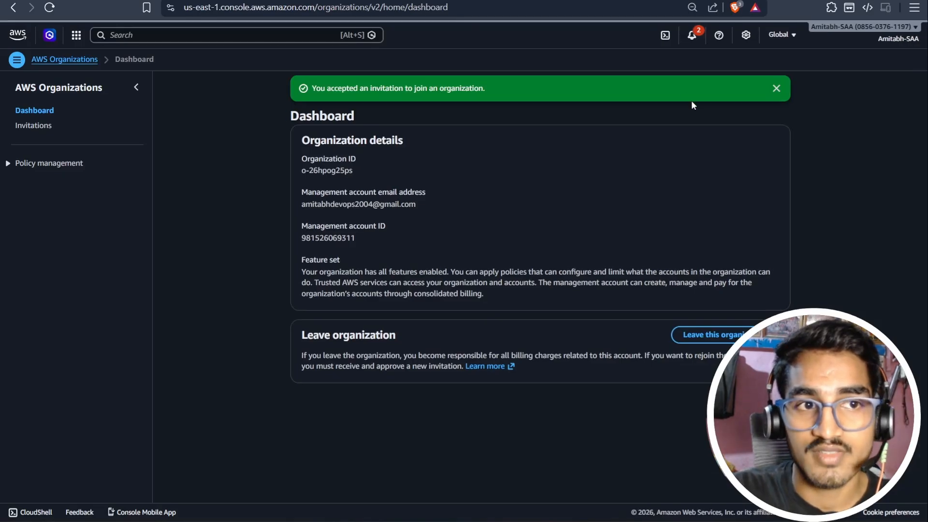
left_click(776, 88)
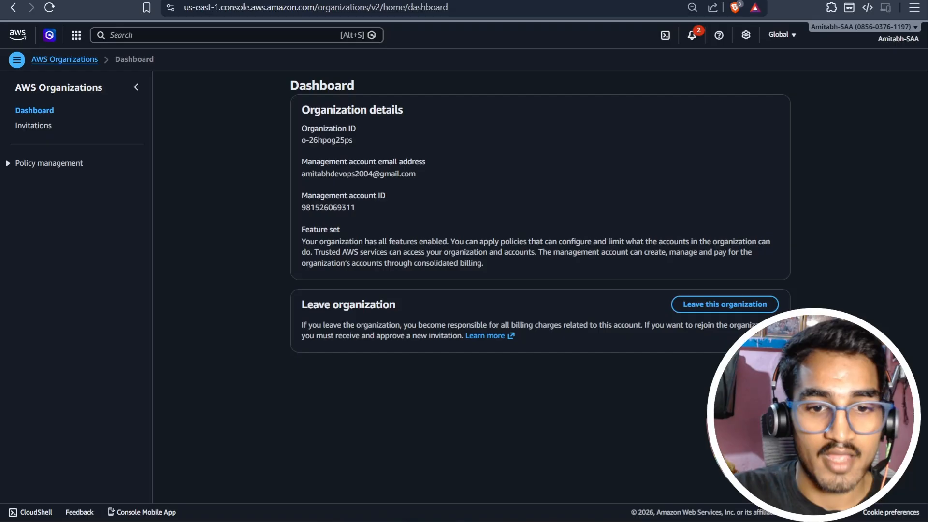
Return to the management account's console in the first browser and open the details of the newly joined member account.
mouse_move(367, 520)
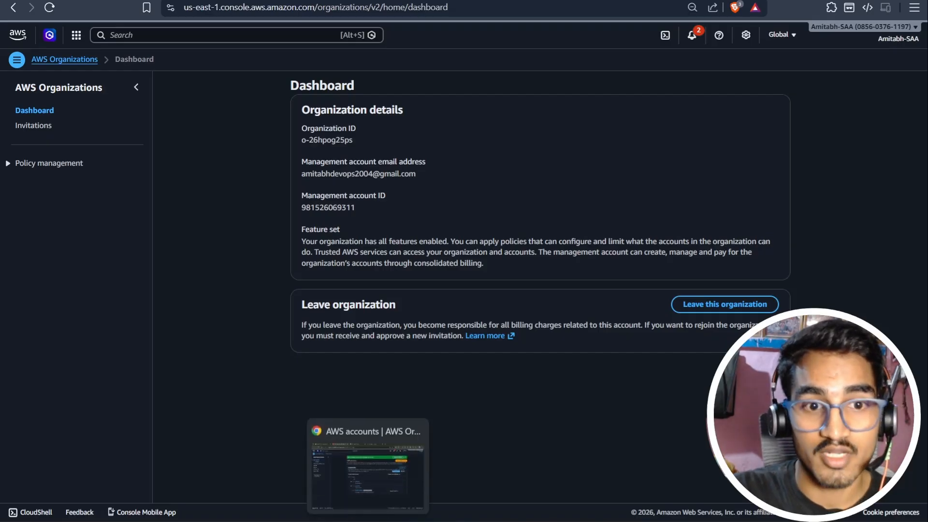
left_click(368, 521)
left_click(317, 514)
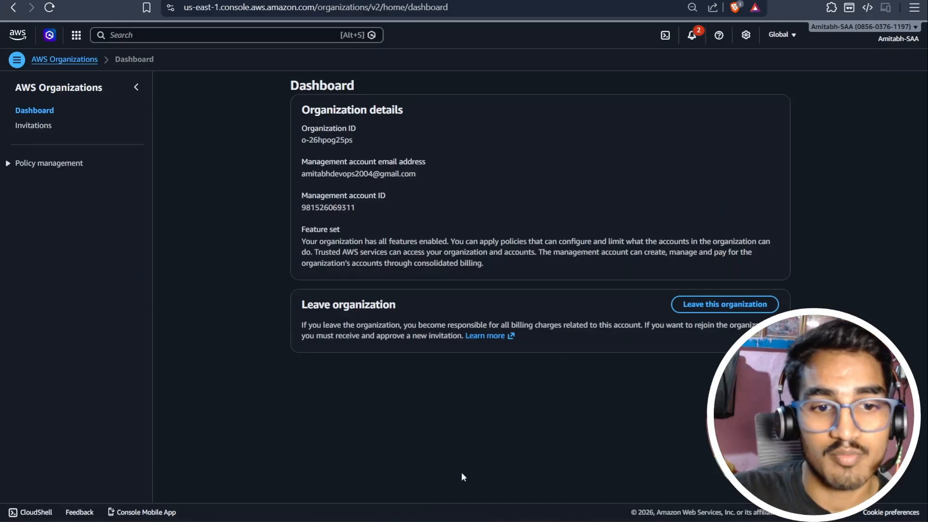
mouse_move(367, 520)
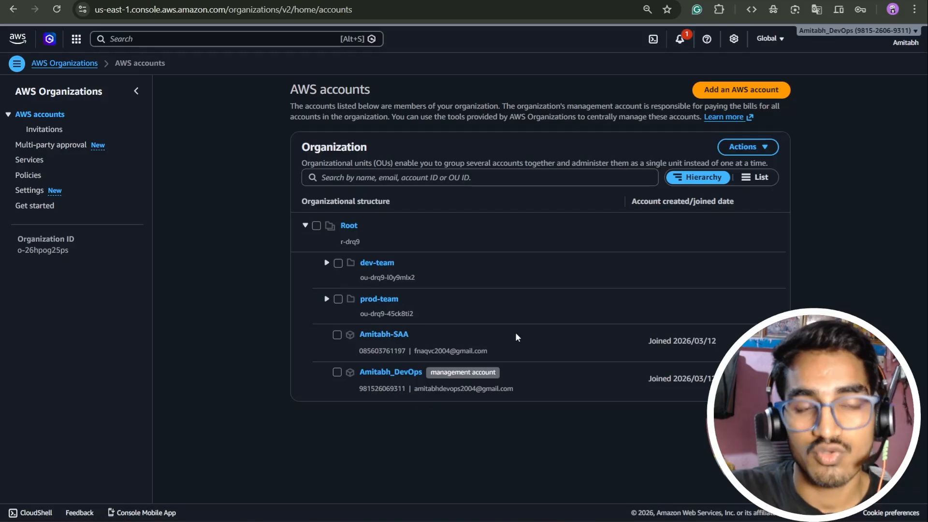
left_click(392, 335)
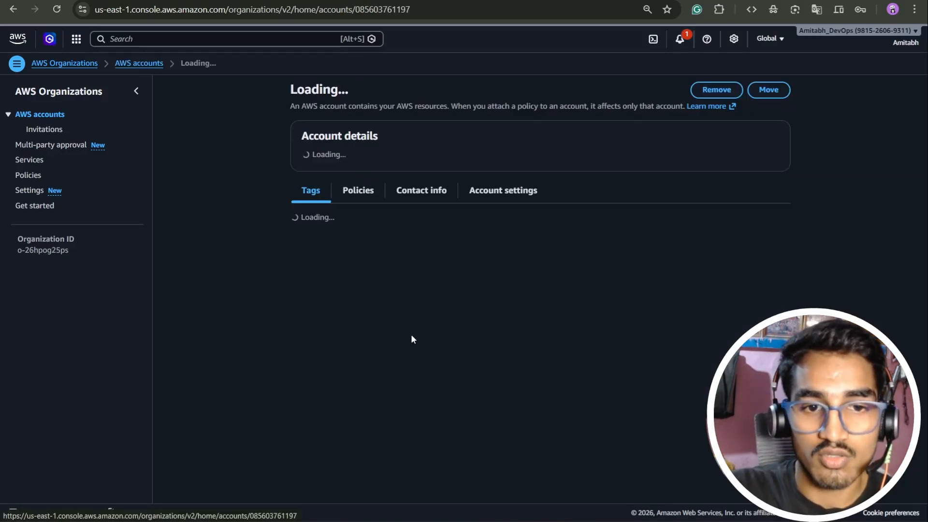
scroll(684, 269, "down", 2)
scroll(774, 129, "up", 2)
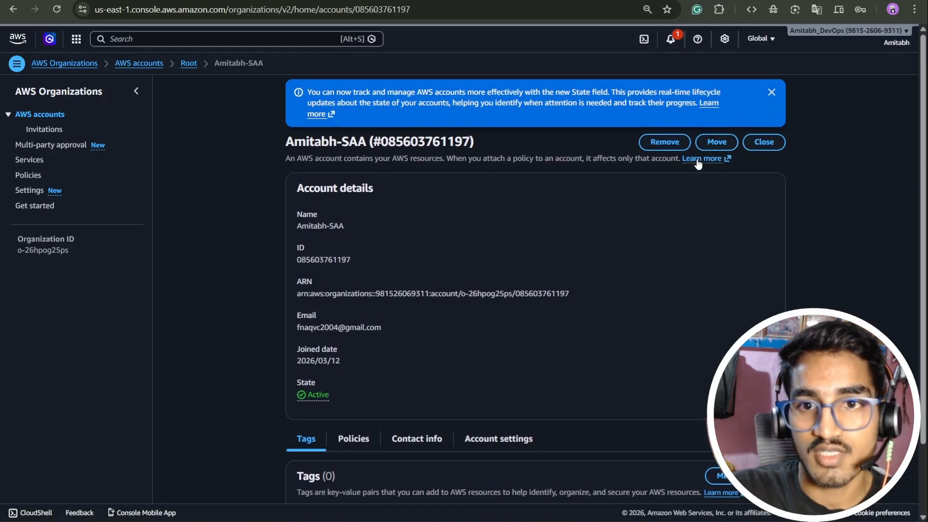
Move the member account into the prod-team organizational unit, and expand that unit in the AWS accounts overview.
left_click(718, 142)
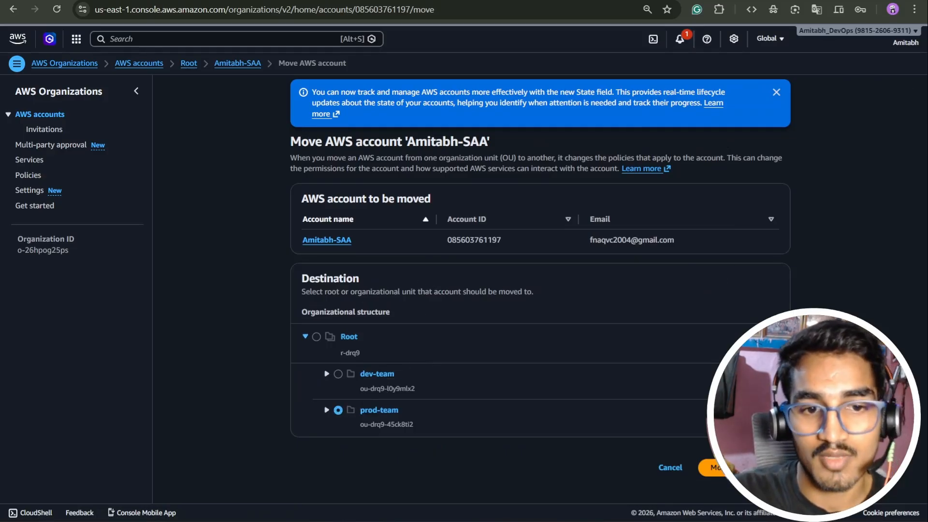
left_click(715, 467)
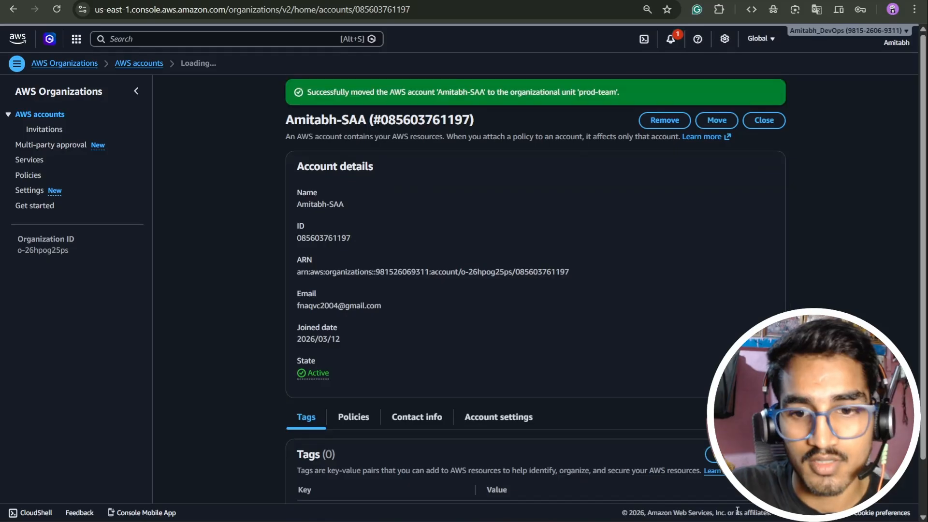
left_click(772, 92)
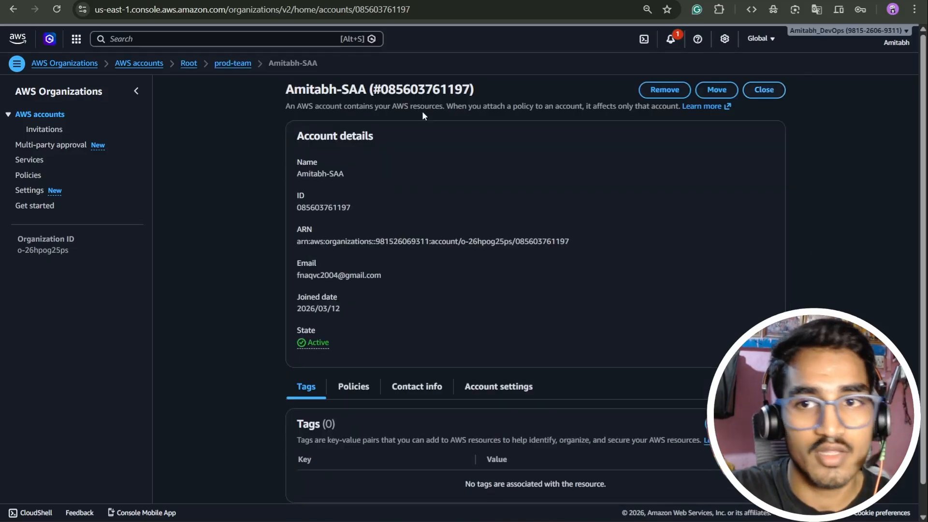
left_click(45, 114)
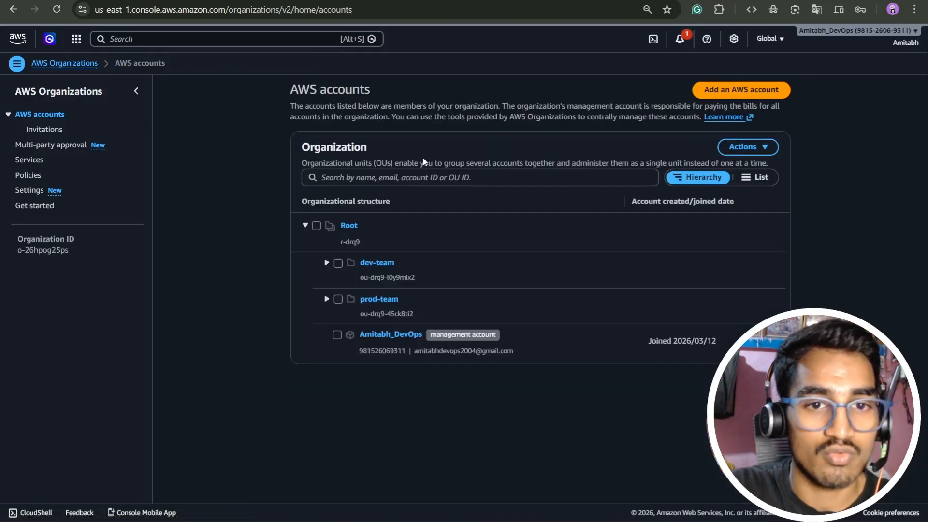
left_click(327, 300)
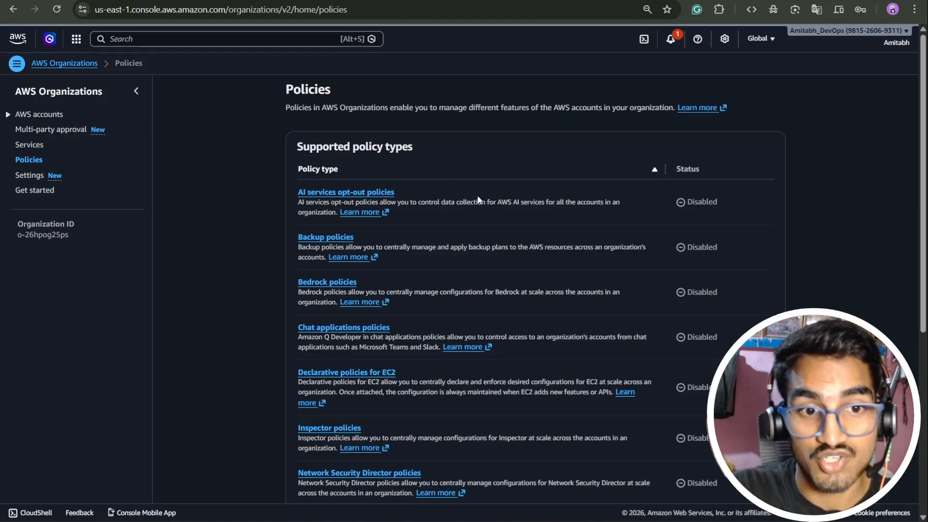
Open service control policies among the organization's supported policy types and enable them.
scroll(476, 195, "down", 5)
scroll(437, 268, "down", 2)
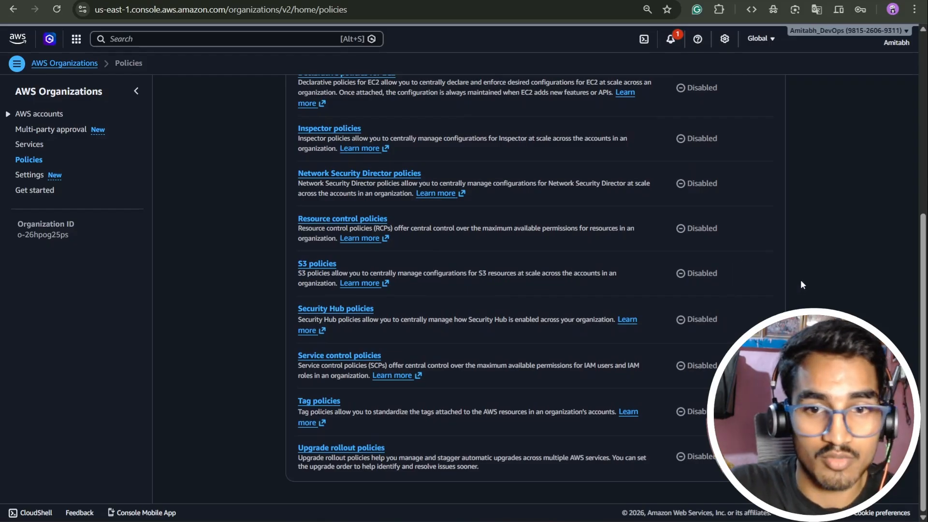
left_click(367, 357)
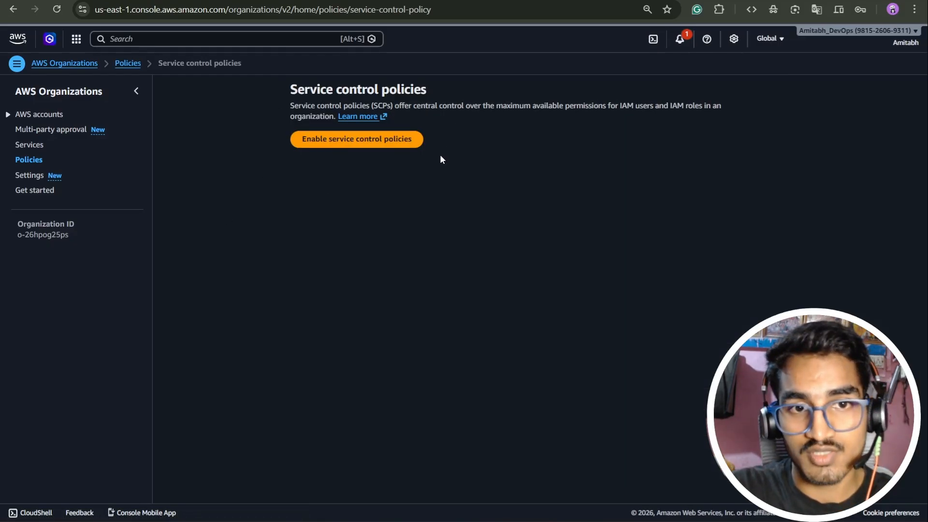
left_click(394, 144)
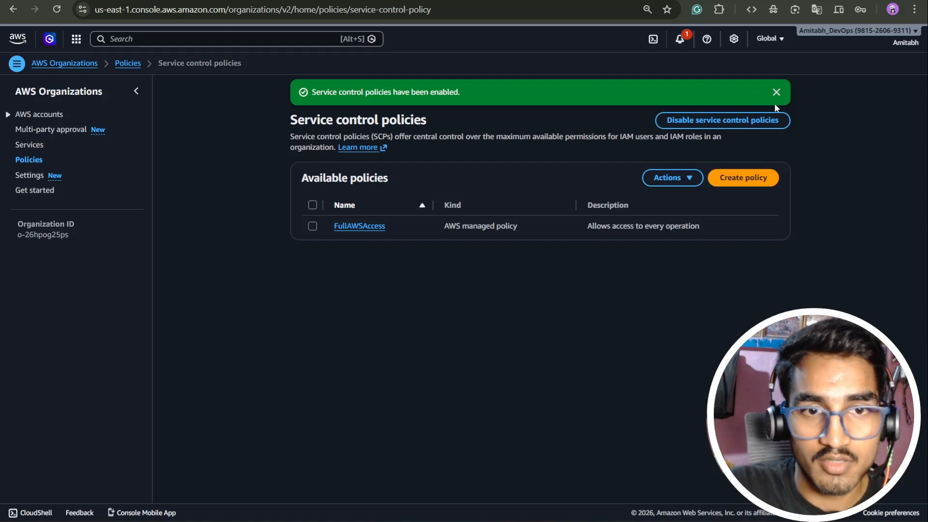
left_click(775, 93)
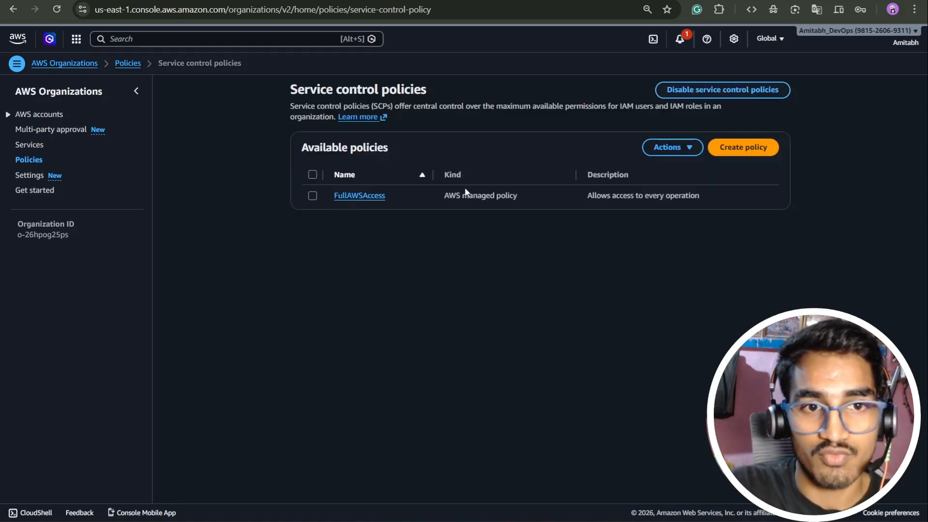
Start a new service control policy named iam-list-user.
left_click(744, 149)
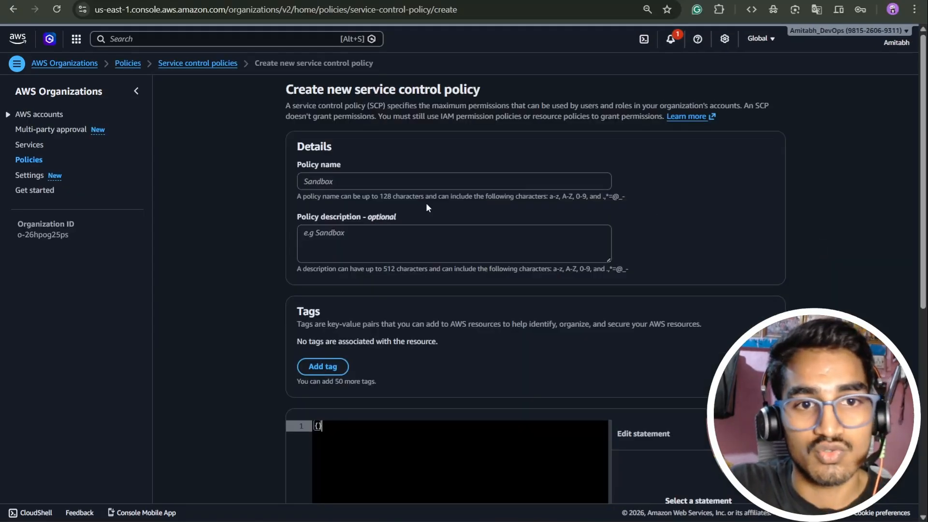
left_click(344, 186)
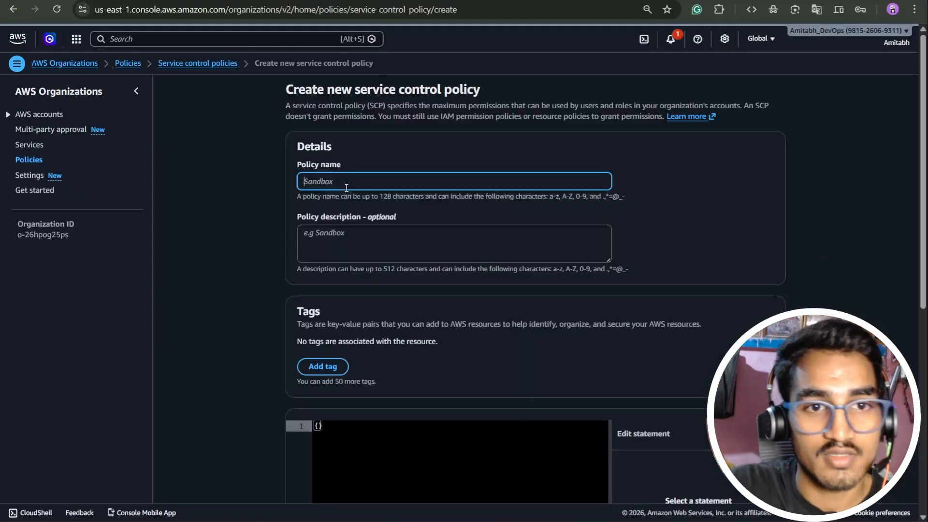
type("iam-")
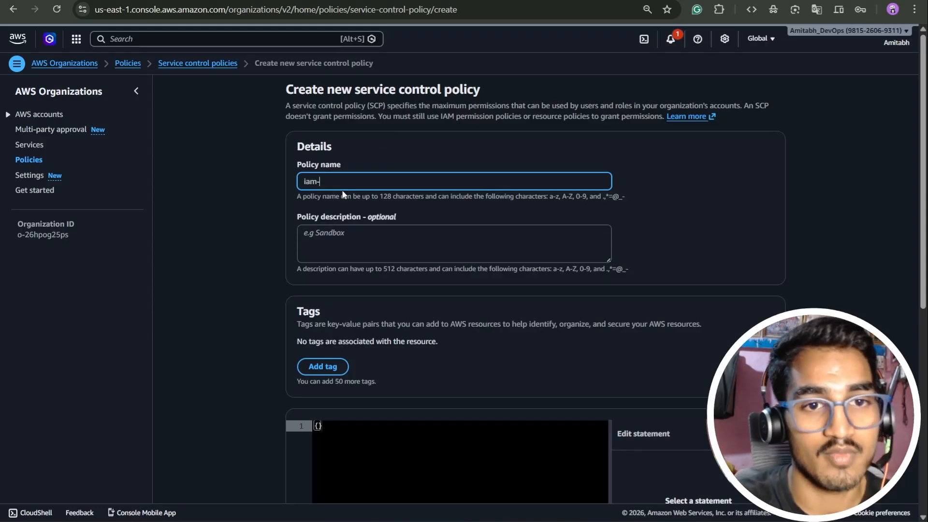
type("list-user")
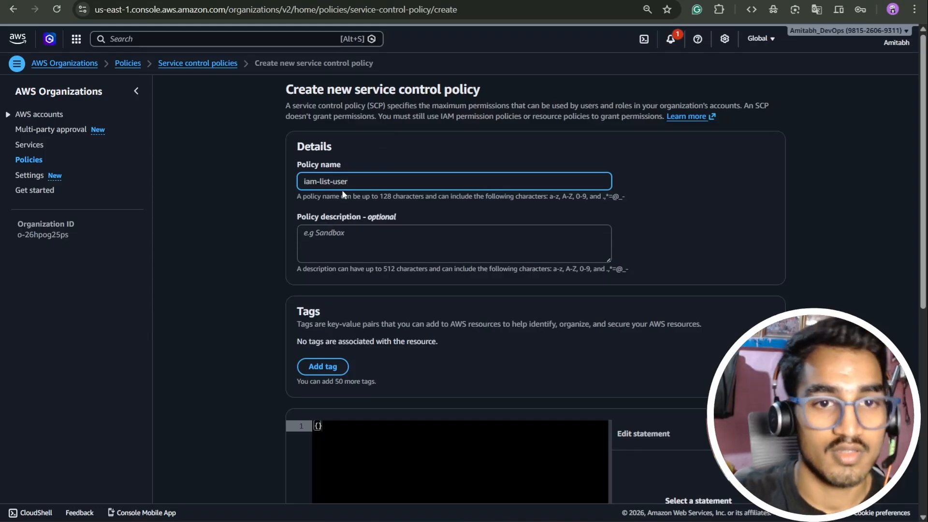
Add a new statement to the policy and choose IAM as the service for its actions.
scroll(369, 203, "down", 1)
scroll(368, 203, "down", 3)
left_click(681, 379)
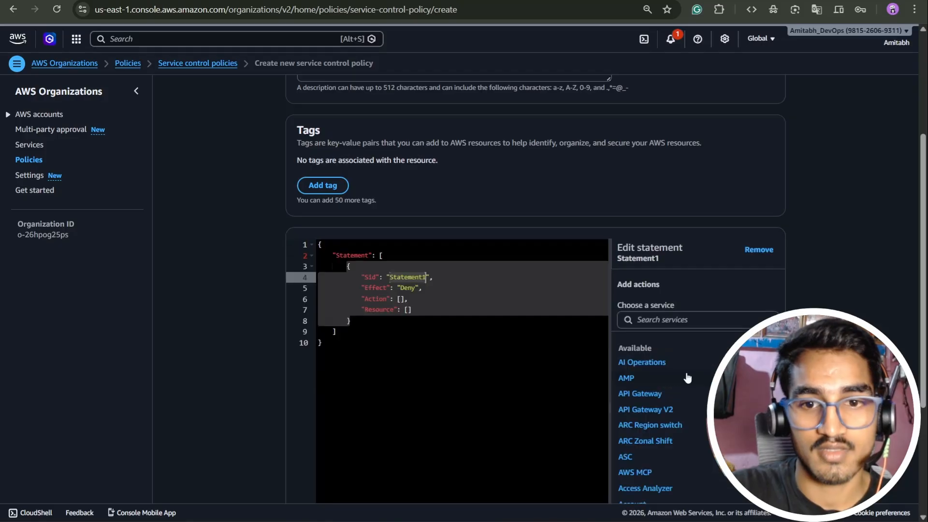
left_click(662, 320)
type("iam")
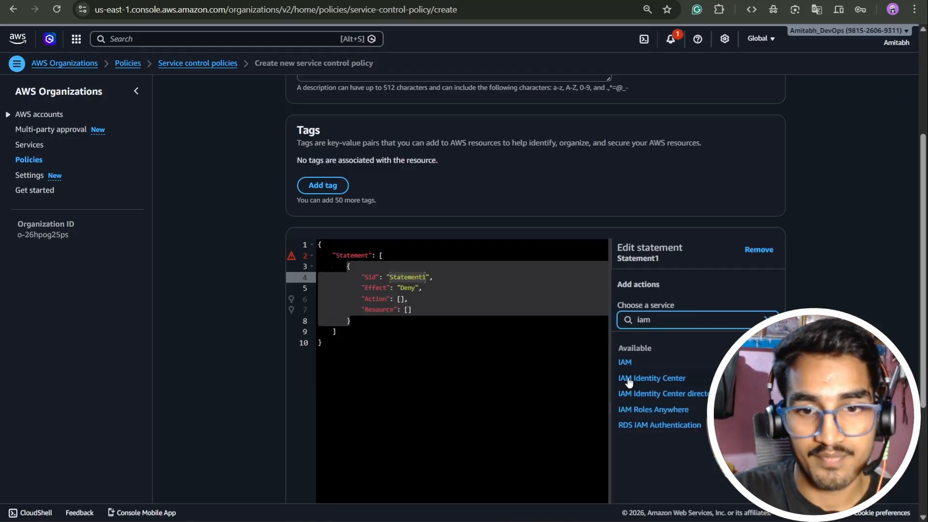
left_click(625, 363)
Search the IAM actions for "listuse" and add ListUsers to the Deny statement.
scroll(670, 309, "down", 1)
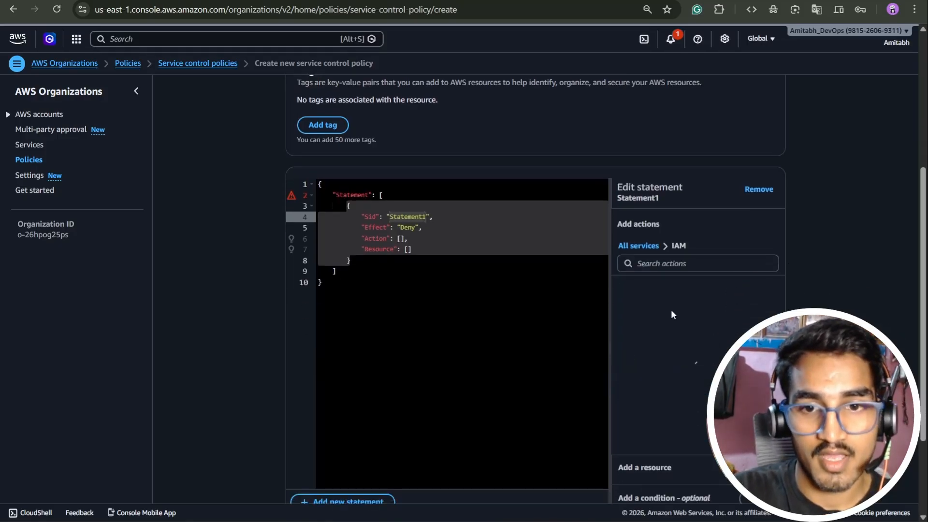
left_click(659, 265)
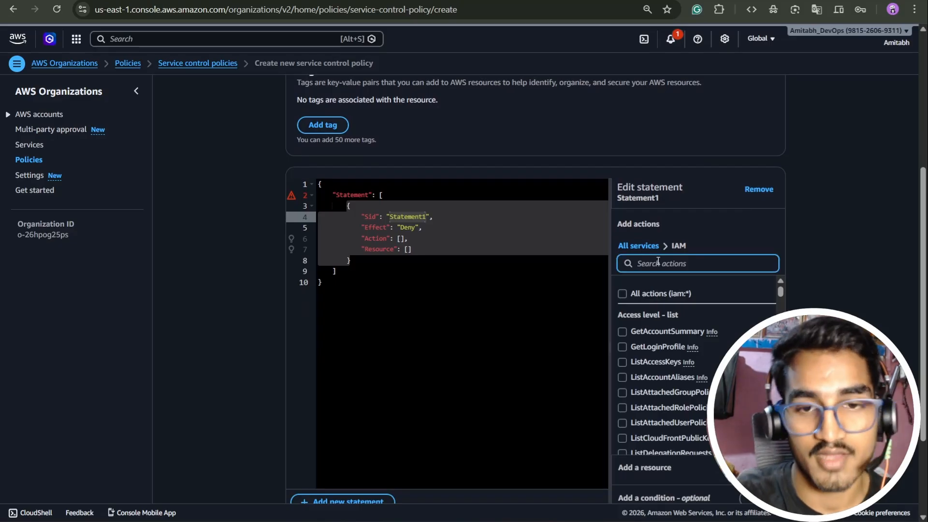
type("list")
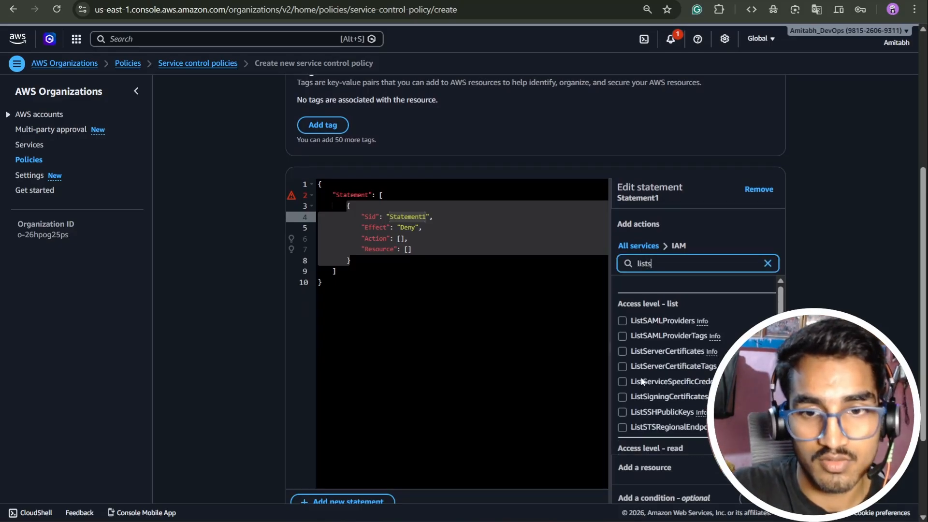
type("use")
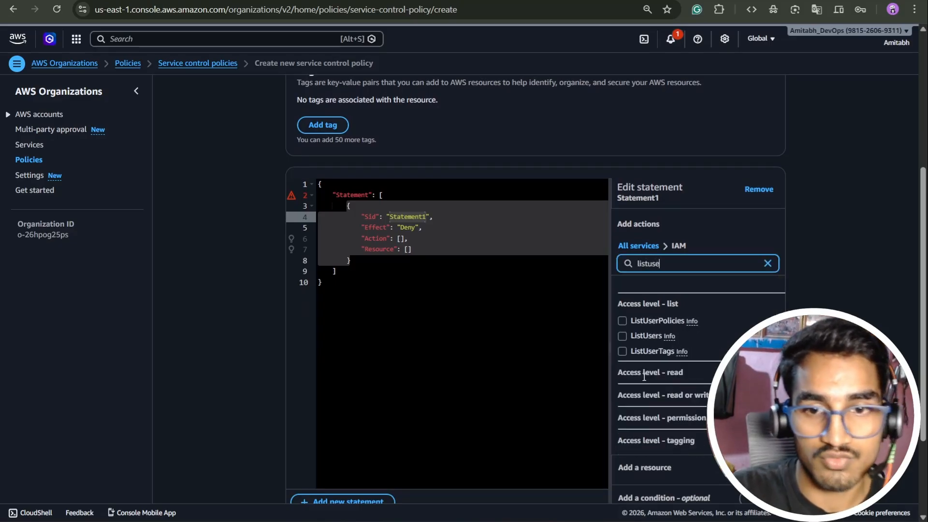
left_click(622, 335)
Add all resources (*) as the resource of the ListUsers statement.
scroll(677, 362, "down", 2)
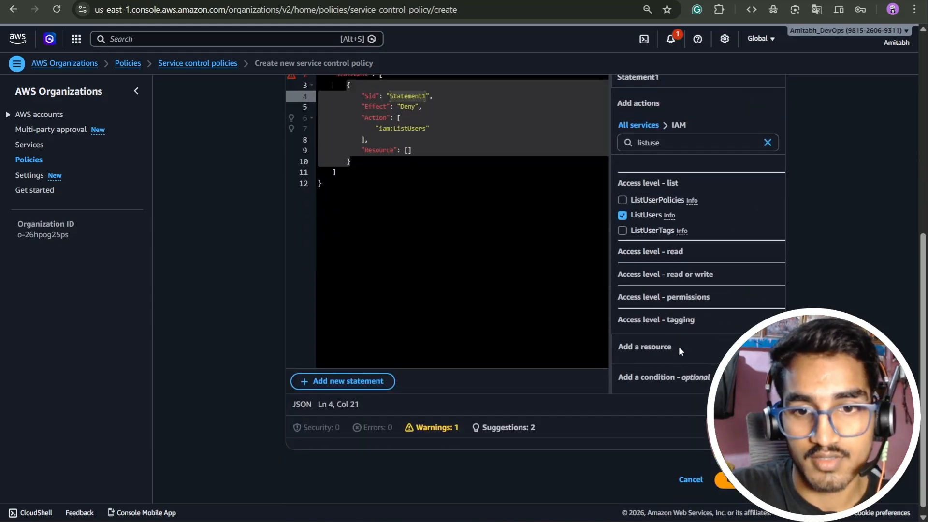
left_click(678, 346)
left_click(587, 361)
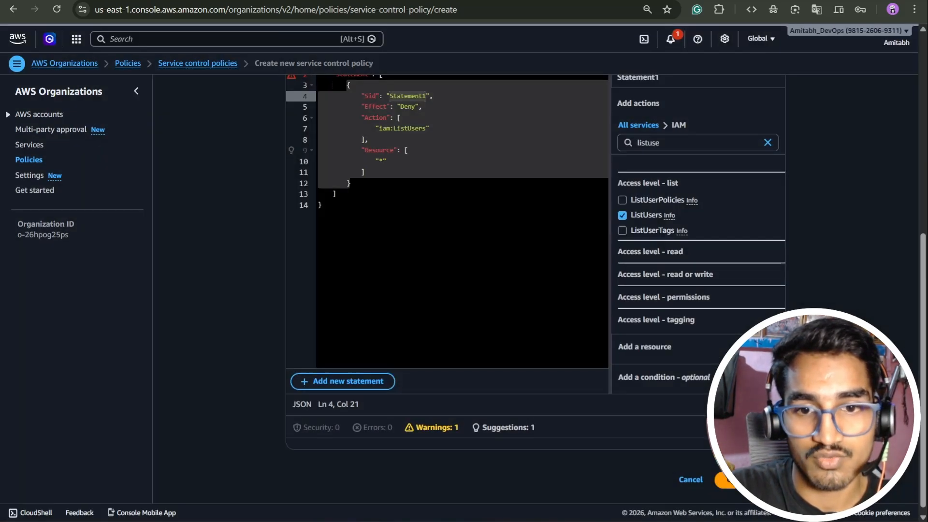
Insert the line "Version": "2012-10-17", above the Statement block in the policy JSON.
scroll(387, 302, "up", 5)
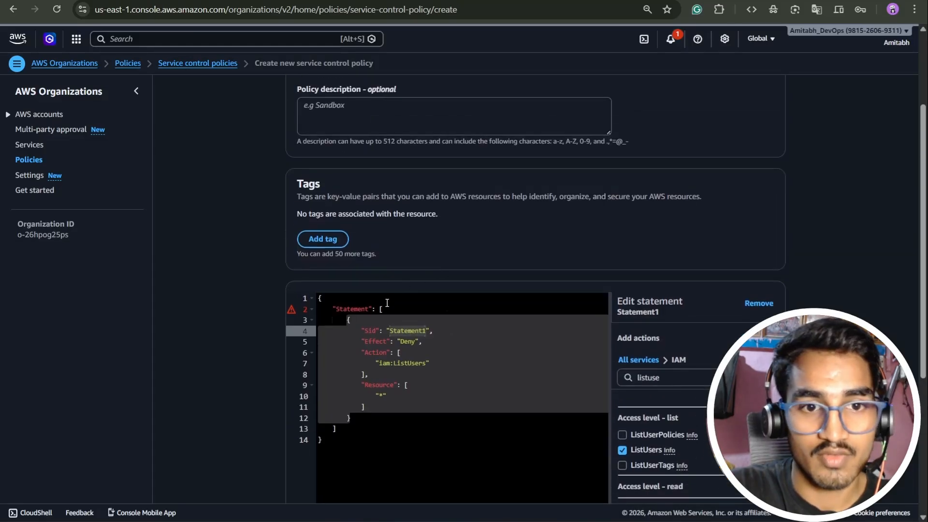
left_click(333, 309)
key("Return")
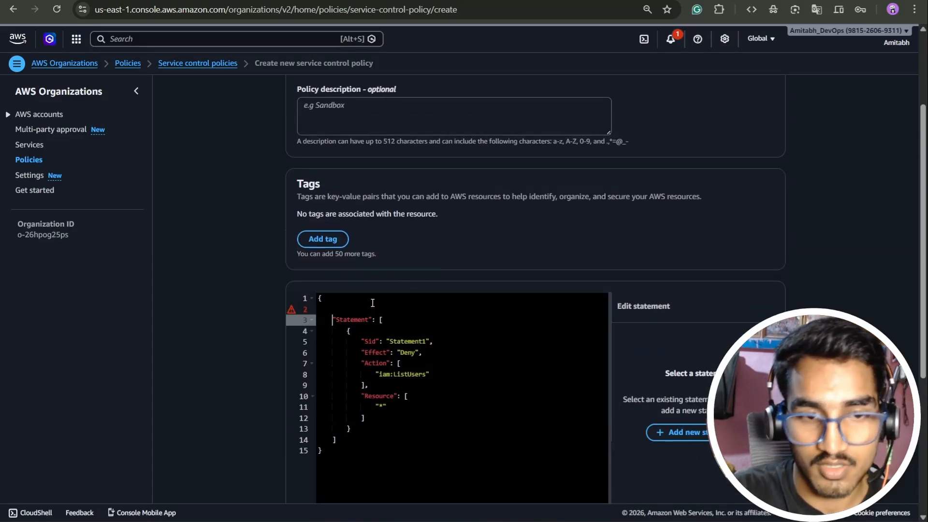
key("Up")
key("super")
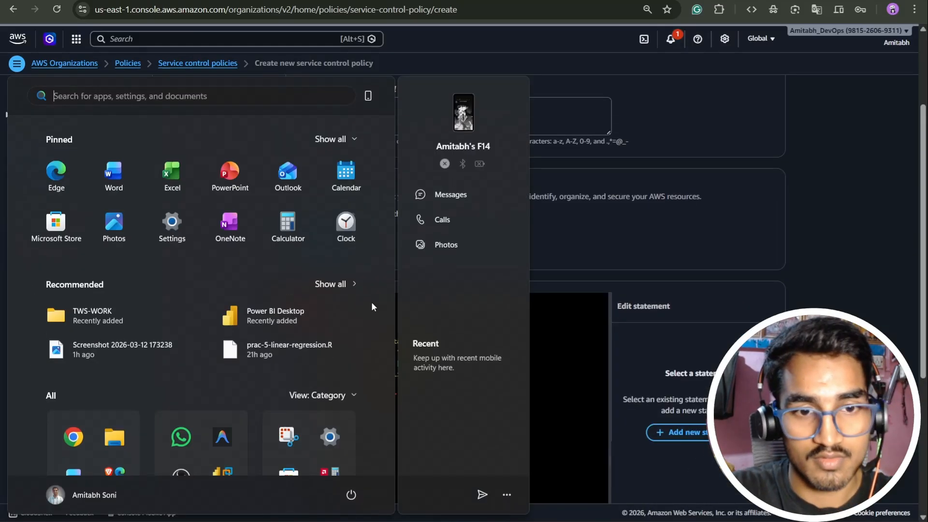
key("super")
key("super+v")
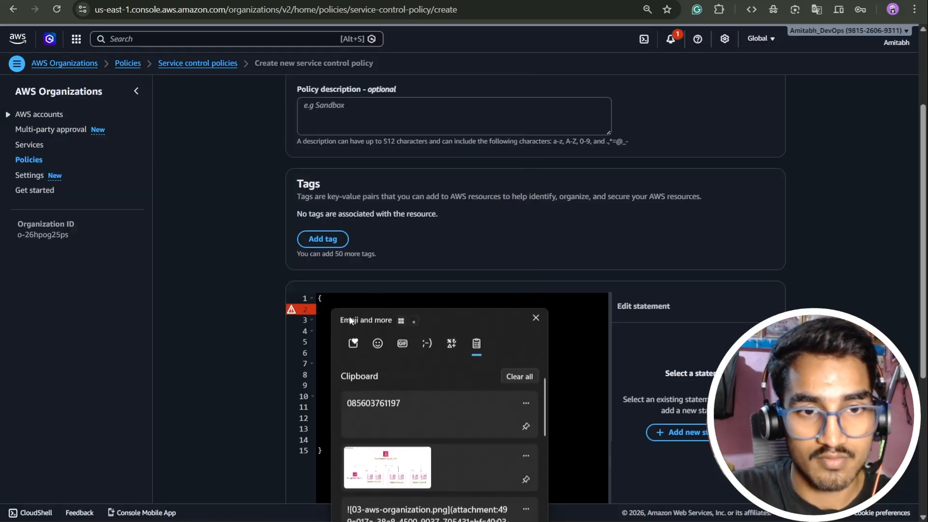
scroll(408, 423, "down", 3)
left_click(410, 507)
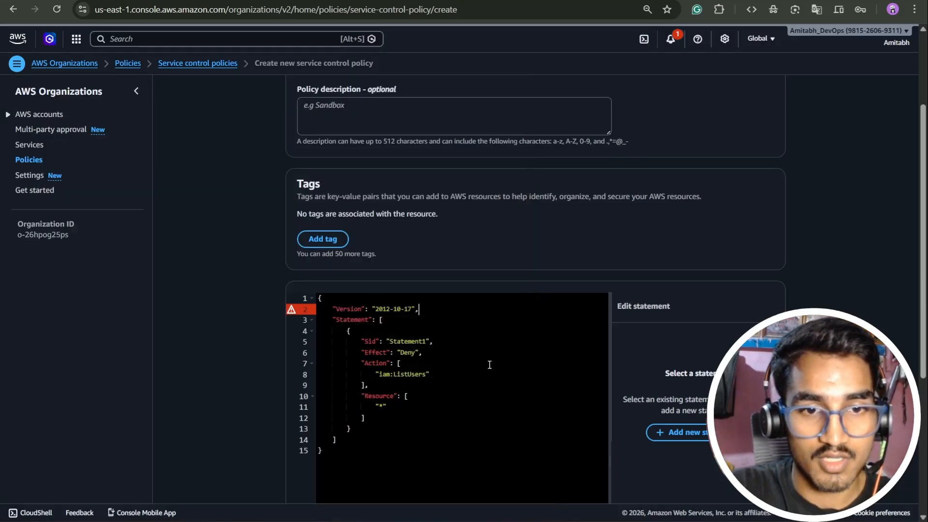
Create the iam-list-user service control policy from the finished JSON.
scroll(476, 349, "down", 4)
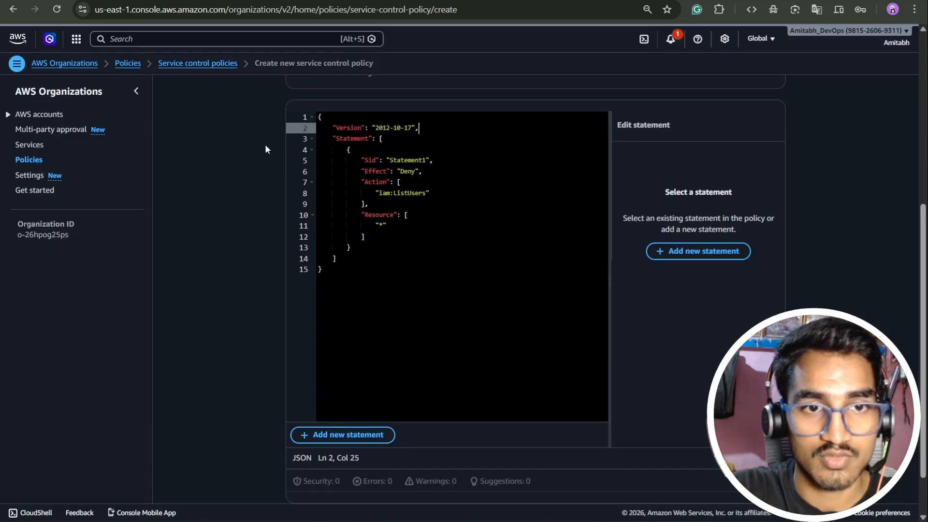
scroll(540, 261, "down", 1)
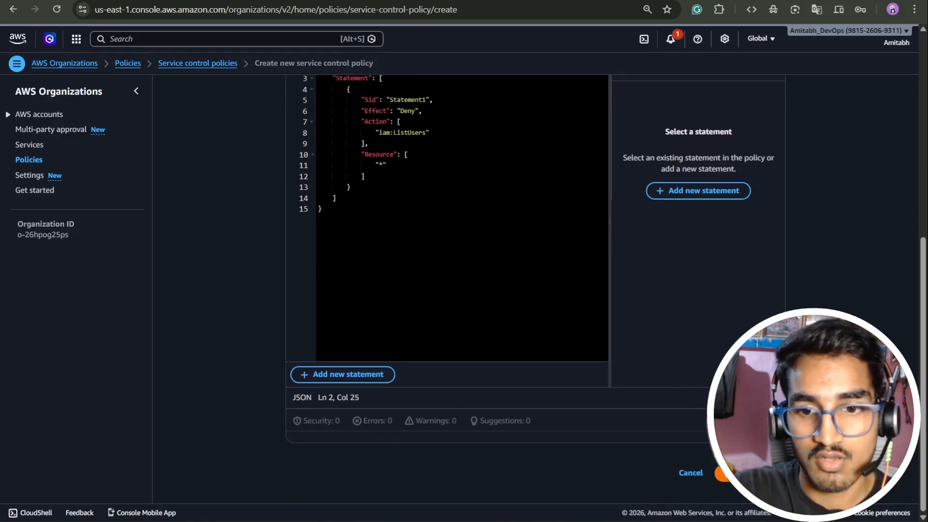
left_click(725, 474)
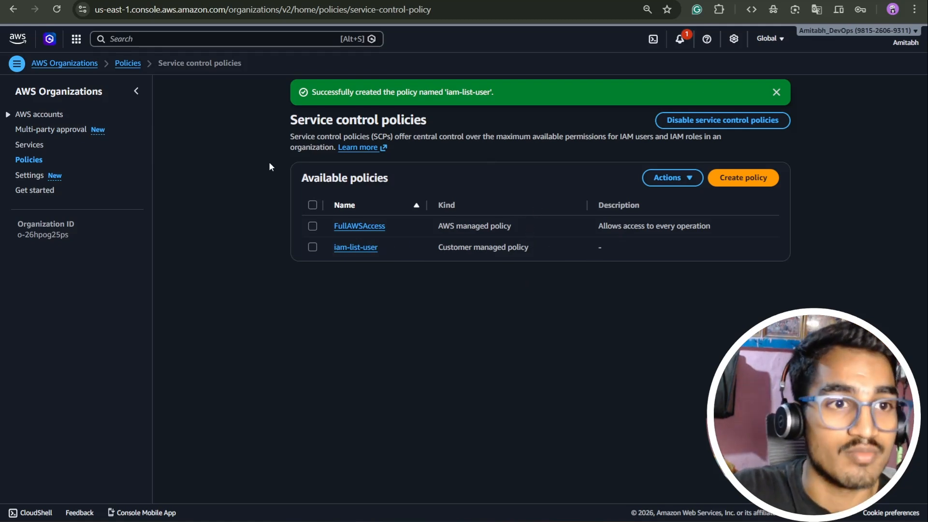
Open the prod-team organizational unit from the AWS accounts hierarchy and show its policies.
left_click(54, 116)
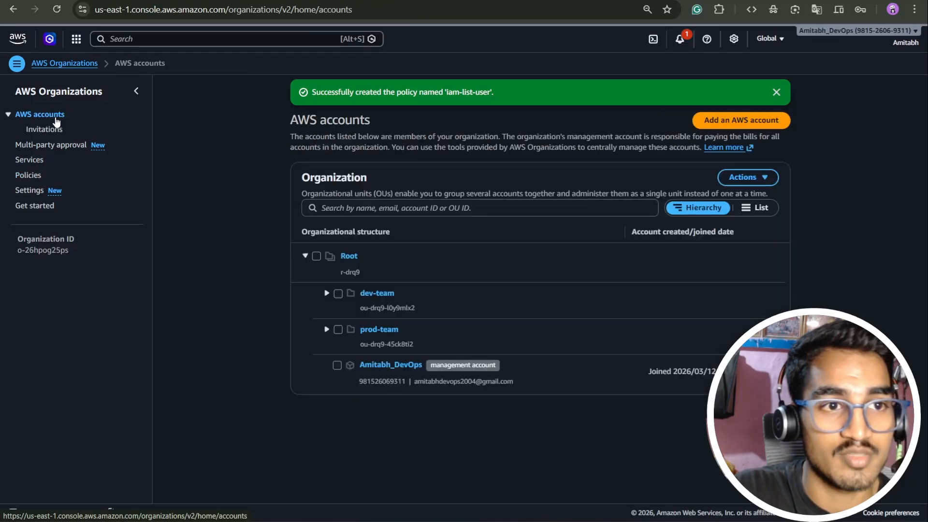
left_click(327, 329)
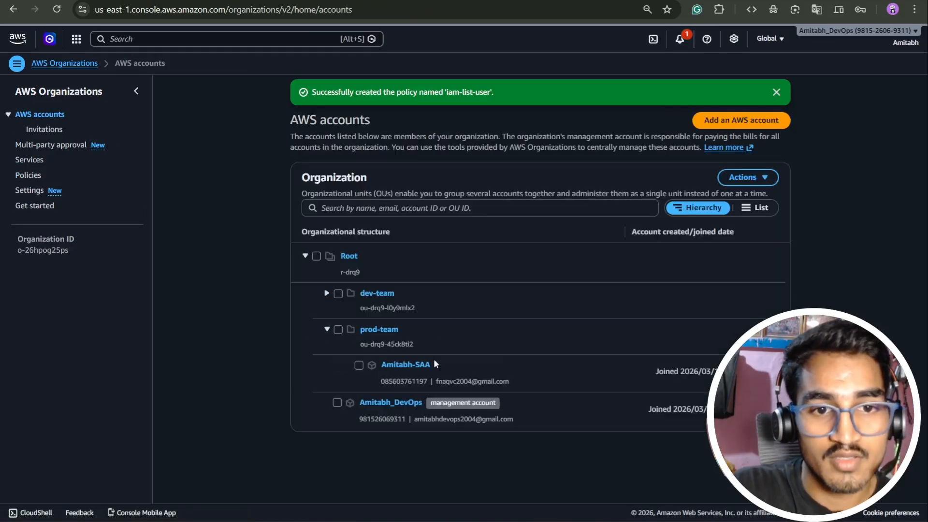
left_click(379, 330)
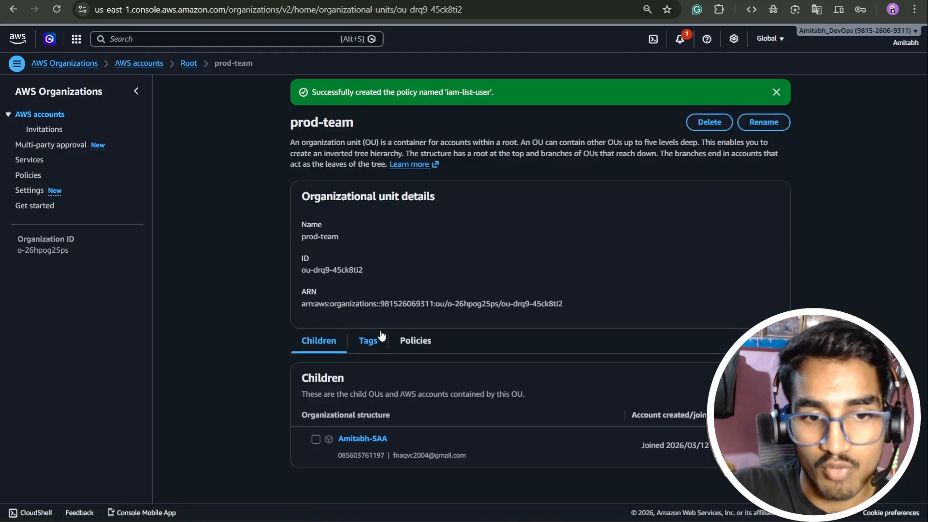
left_click(419, 349)
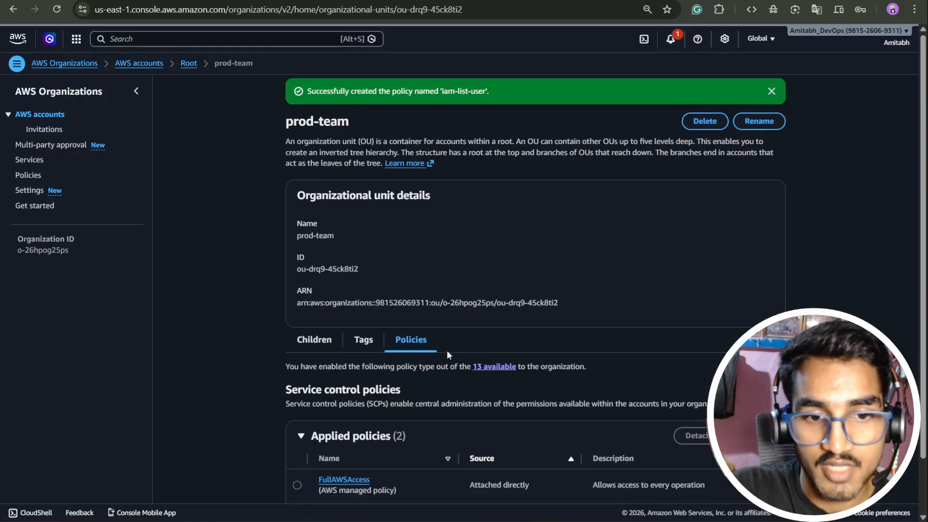
Try to detach the directly attached FullAWSAccess policy from the prod-team organizational unit.
scroll(452, 403, "down", 1)
left_click(297, 425)
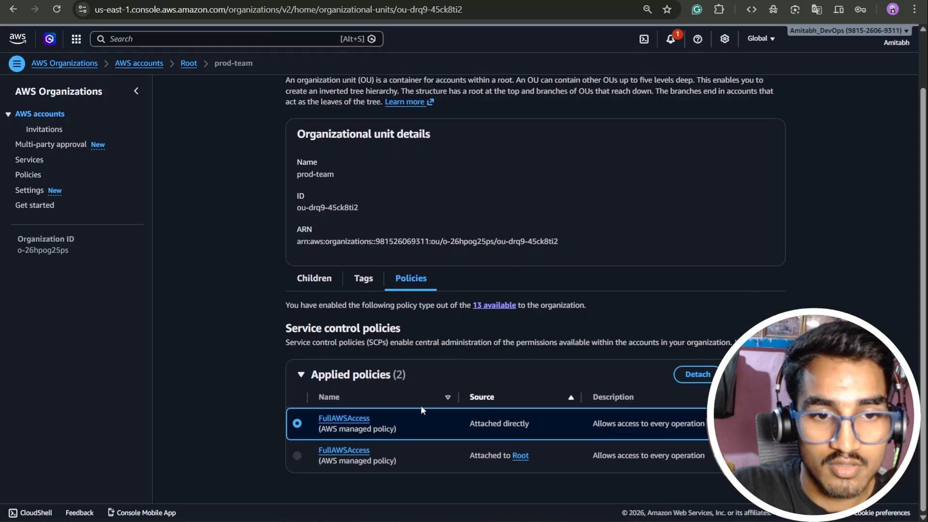
left_click(700, 382)
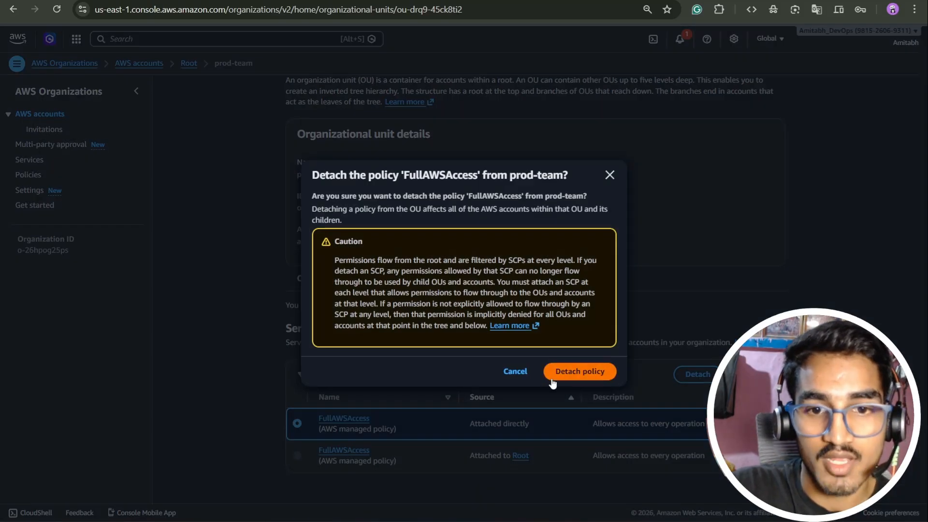
left_click(582, 370)
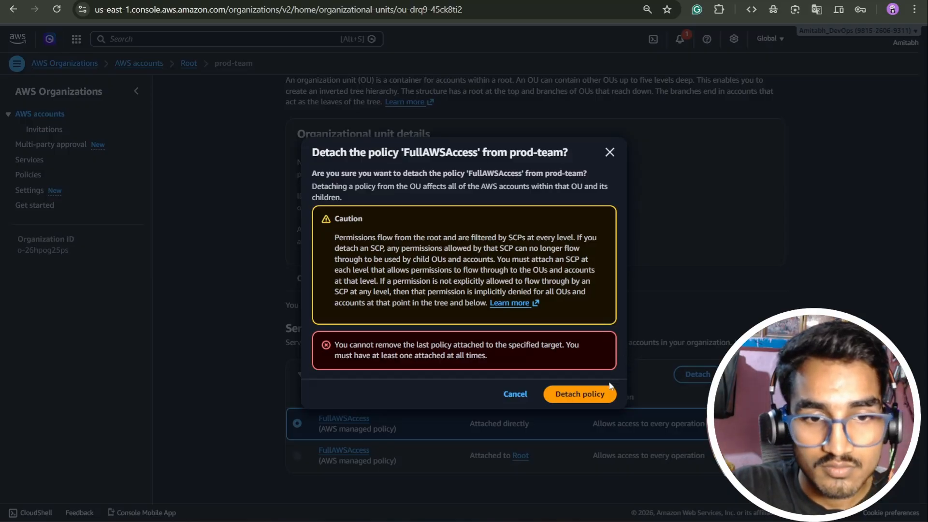
left_click(609, 153)
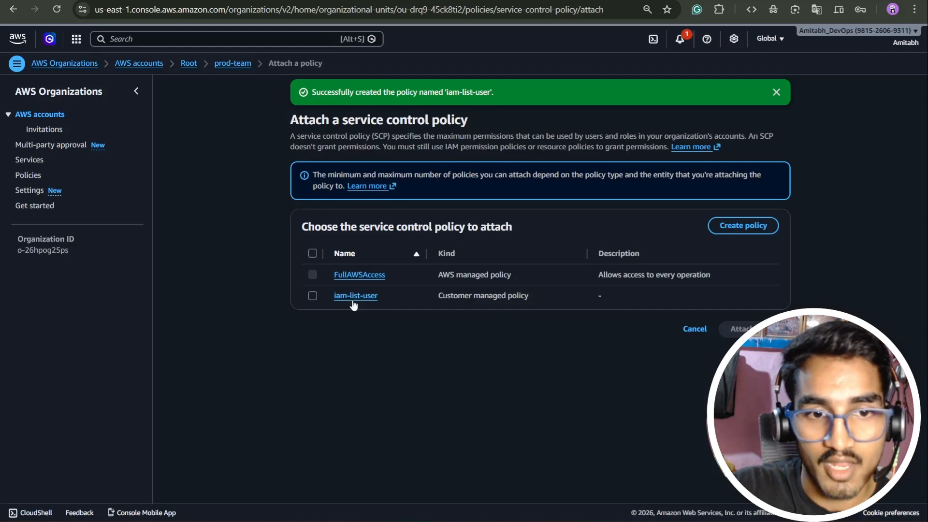
Attach the iam-list-user service control policy to the prod-team organizational unit.
left_click(312, 296)
left_click(737, 329)
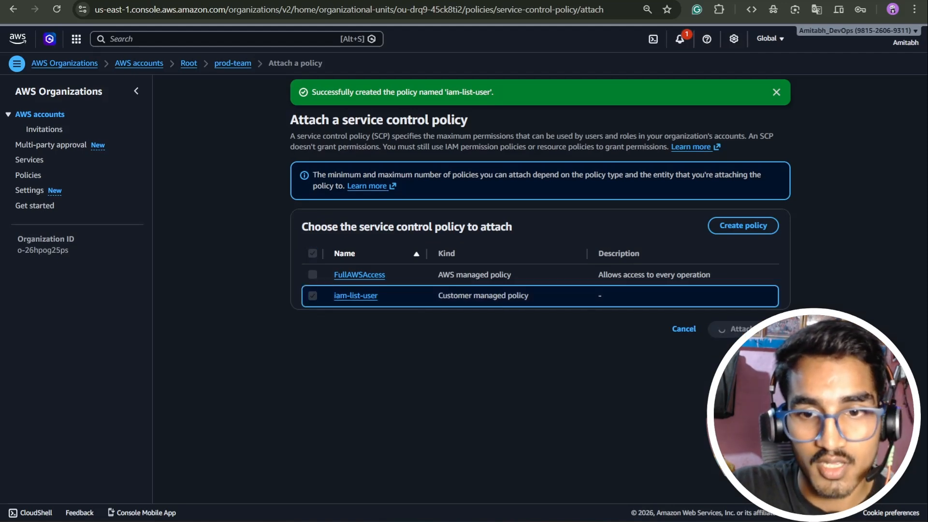
scroll(739, 339, "down", 1)
left_click(744, 383)
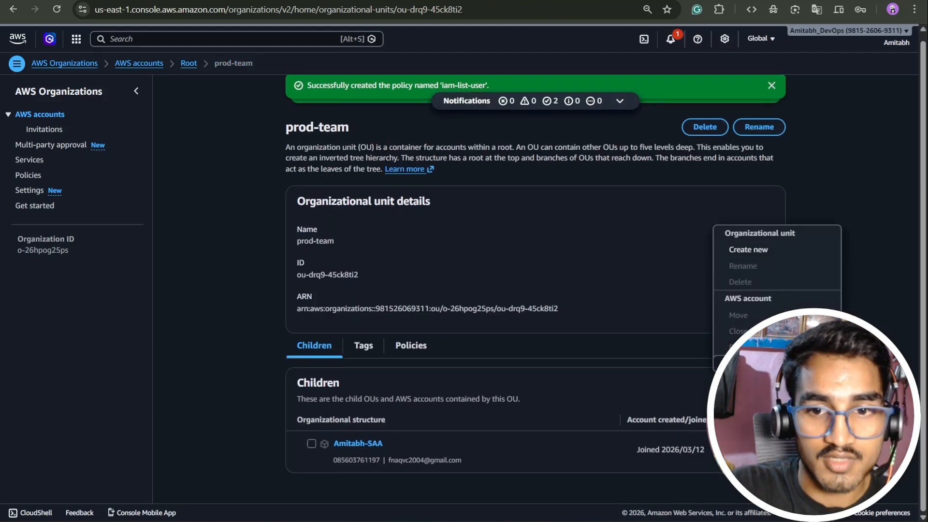
Detach the directly attached FullAWSAccess policy from prod-team and review its applied policies.
left_click(411, 345)
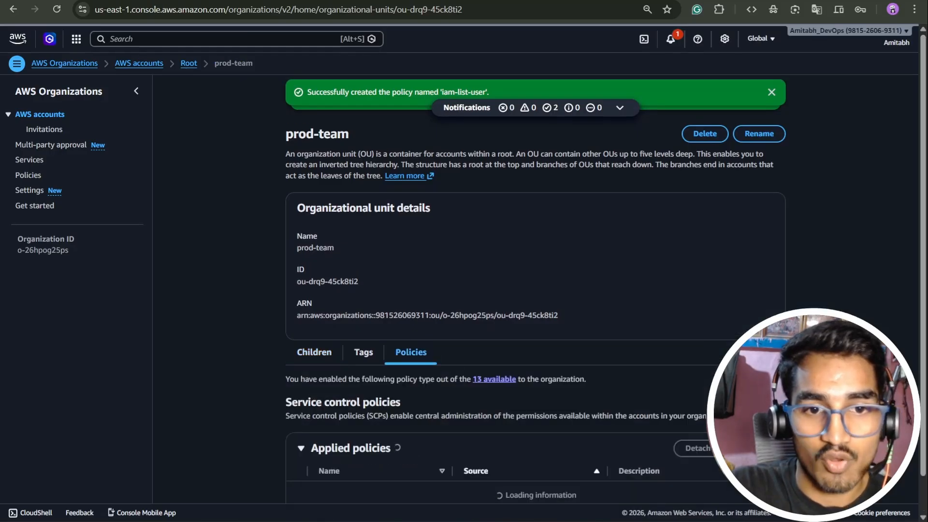
scroll(354, 436, "down", 2)
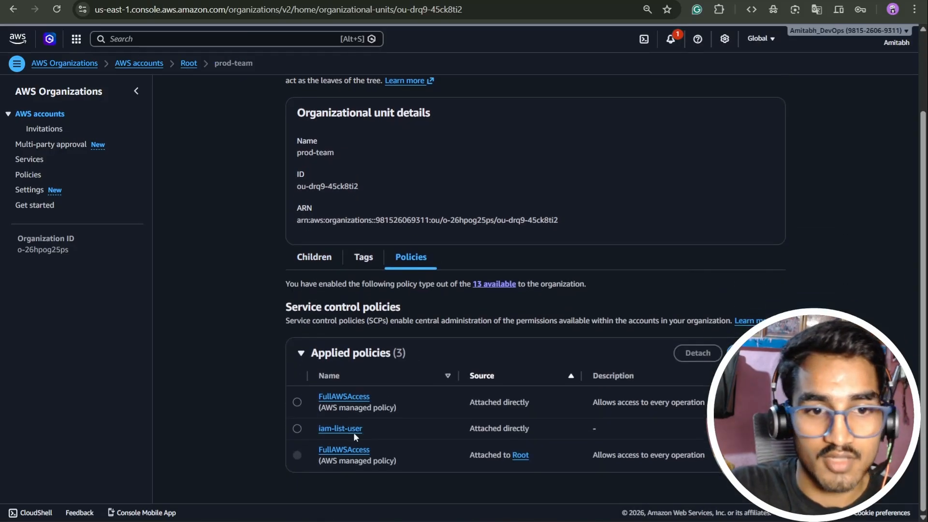
left_click(295, 402)
left_click(698, 352)
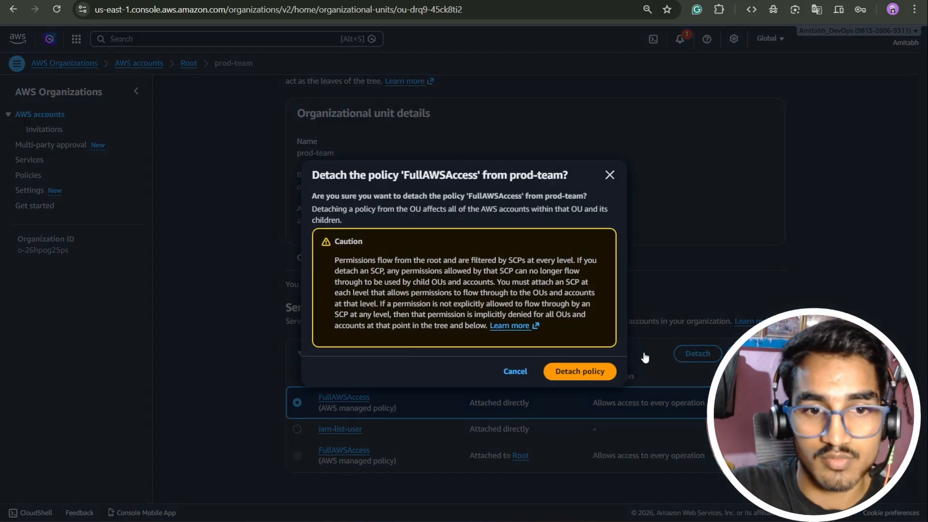
left_click(577, 372)
scroll(362, 338, "down", 1)
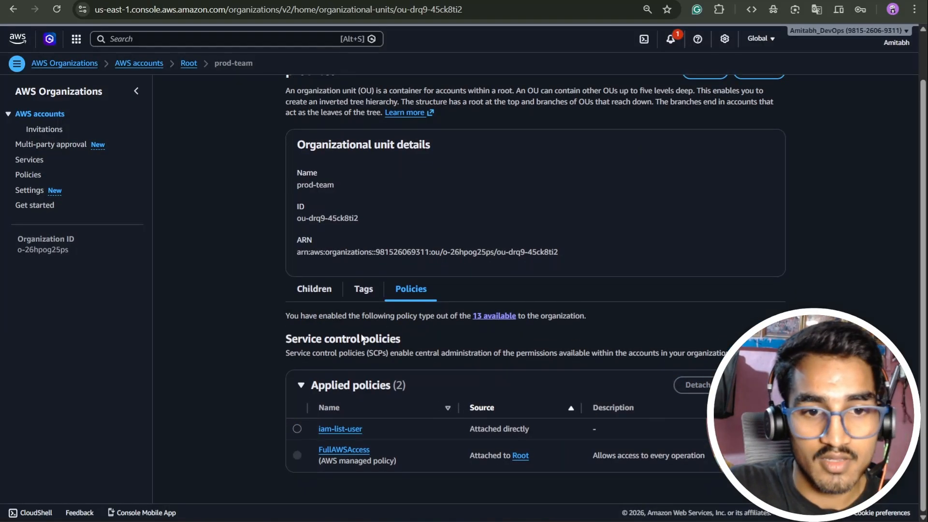
scroll(488, 391, "up", 1)
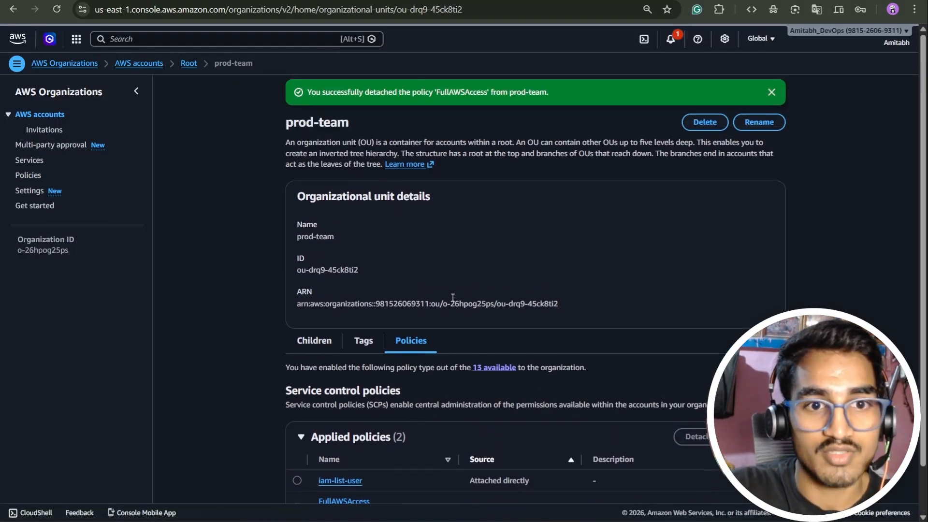
scroll(474, 279, "down", 1)
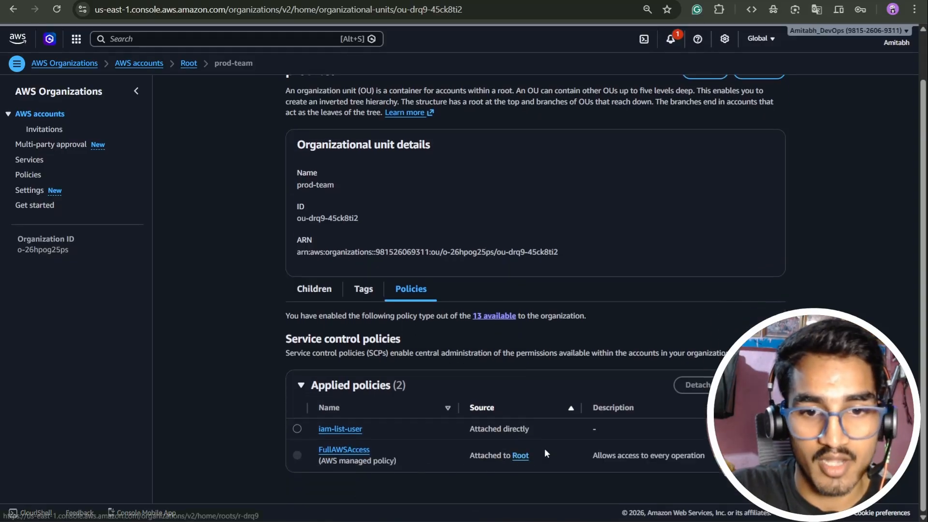
scroll(422, 293, "up", 1)
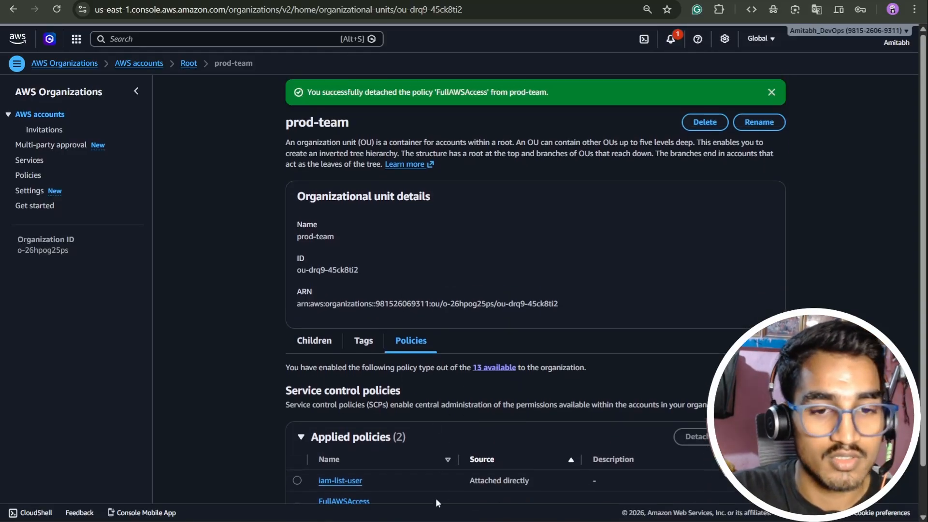
In the member account's browser window, reload the console and check access to the IAM dashboard and Users page.
key("alt+Tab")
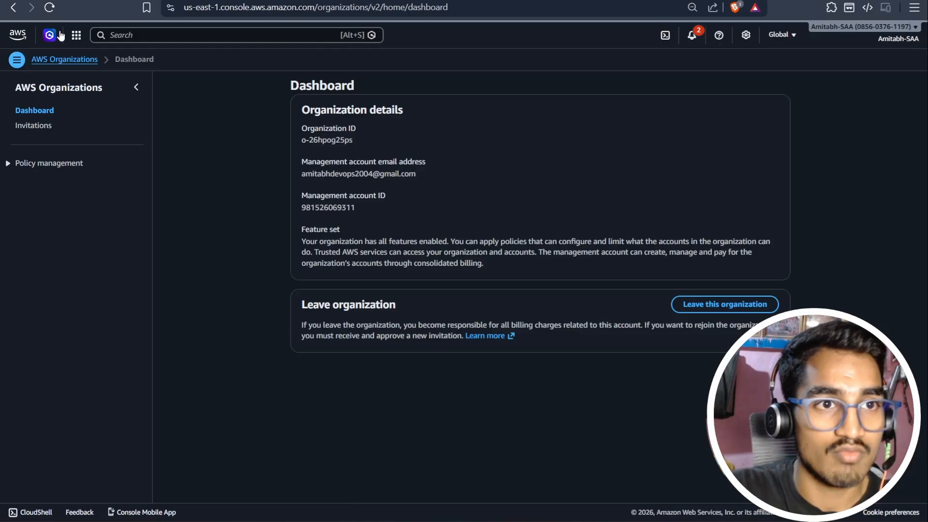
left_click(49, 11)
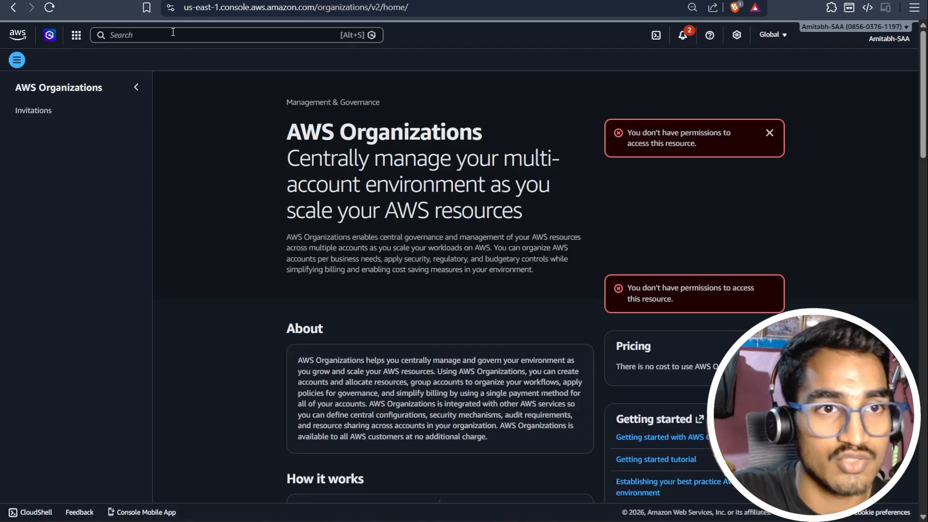
left_click(157, 35)
type("iam")
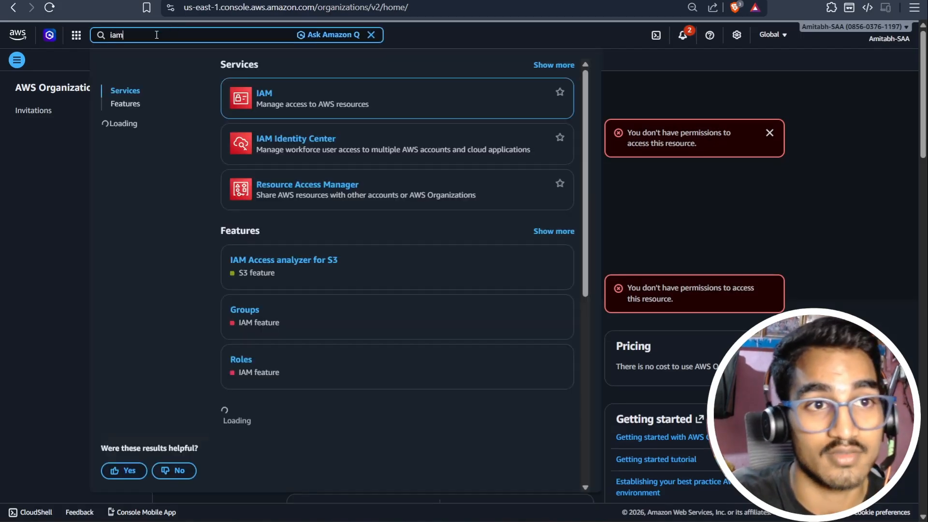
left_click(252, 95)
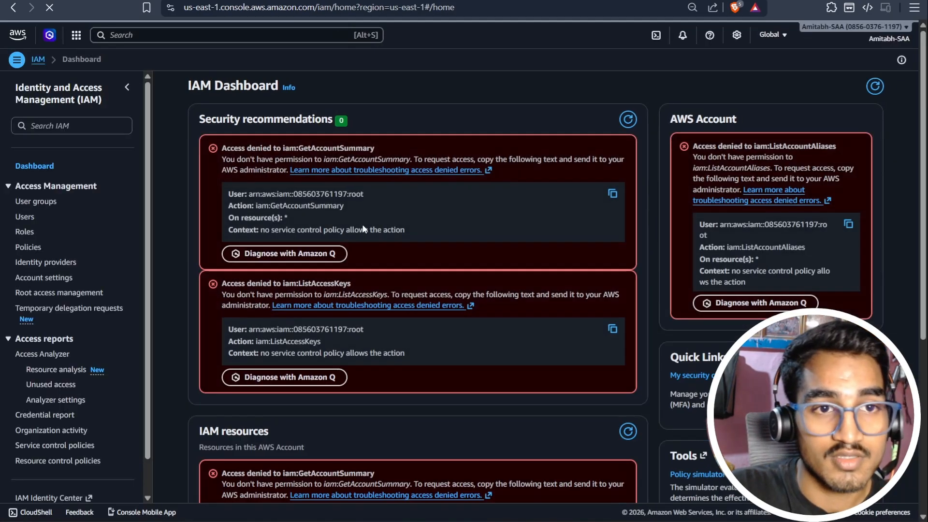
scroll(420, 250, "down", 3)
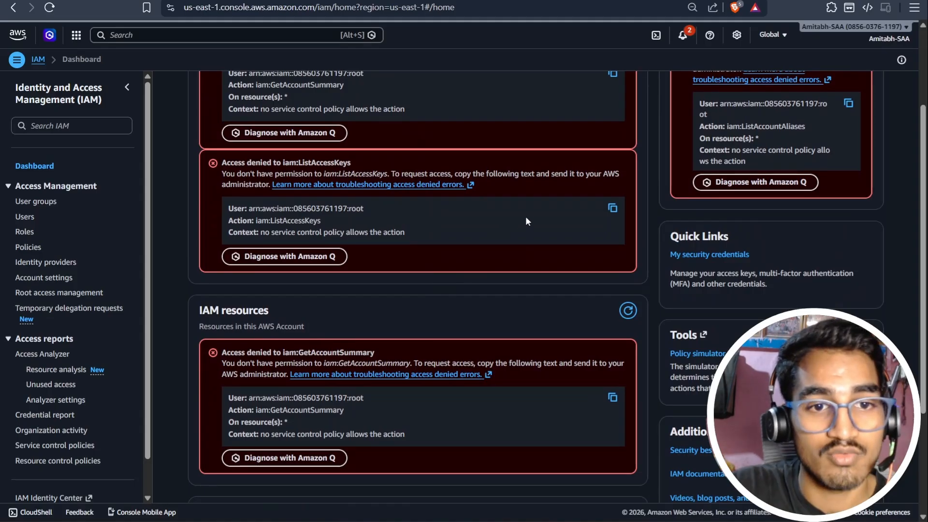
left_click(24, 217)
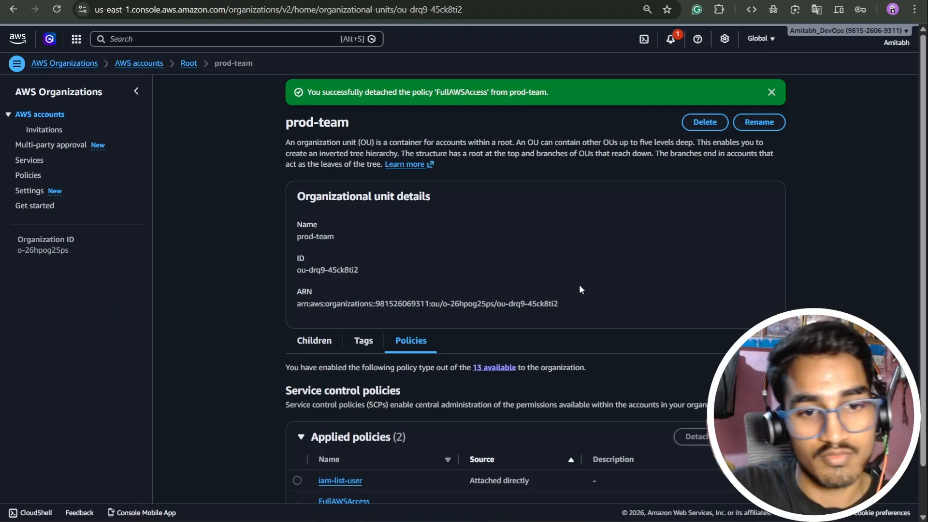
Back in the management account, open the iam-list-user policy applied to prod-team and examine its content.
scroll(579, 289, "down", 1)
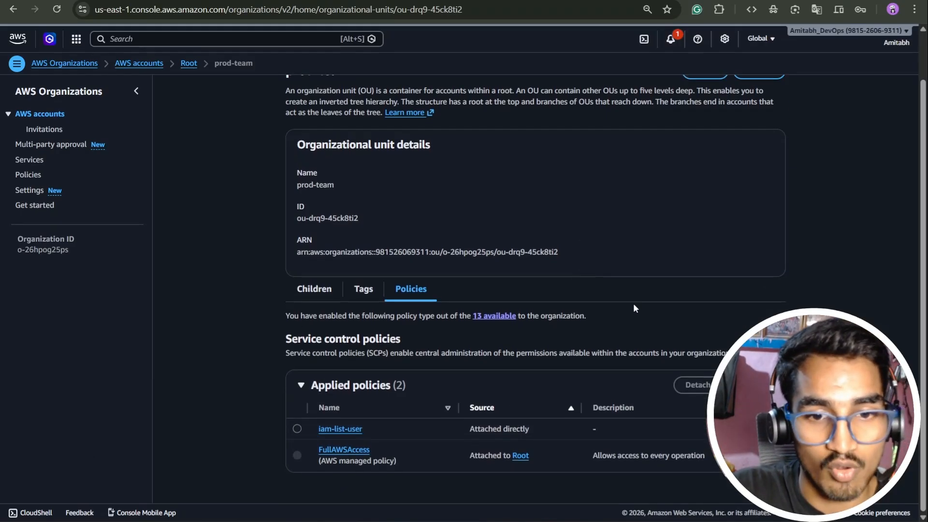
scroll(628, 314, "up", 1)
scroll(621, 299, "down", 1)
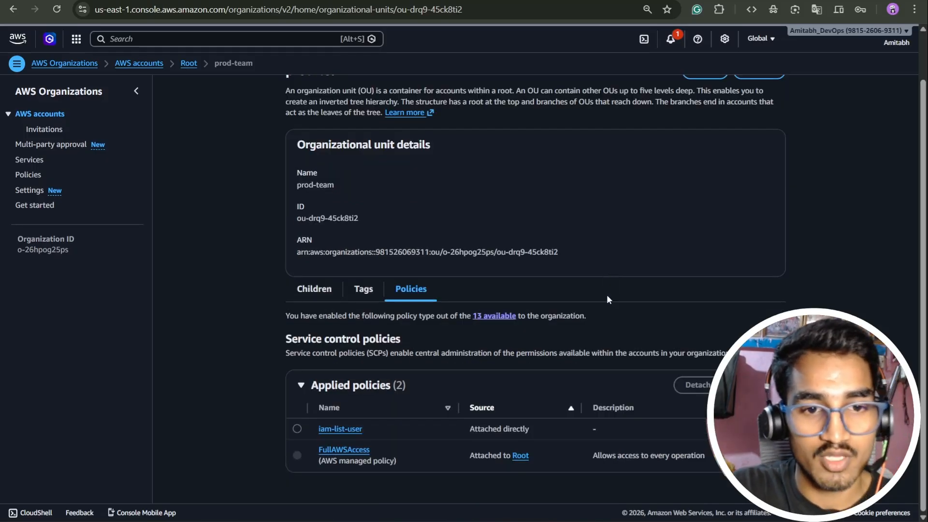
left_click(340, 430)
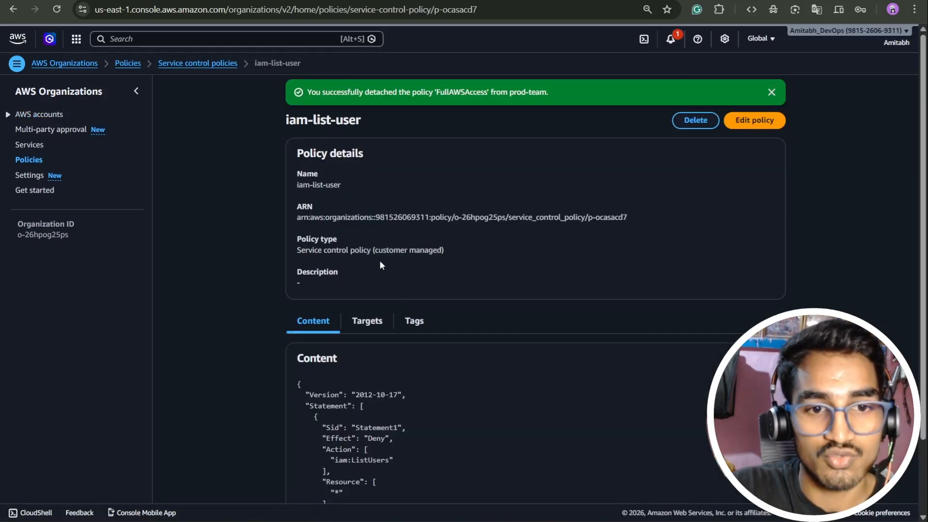
scroll(380, 261, "down", 1)
scroll(512, 295, "up", 2)
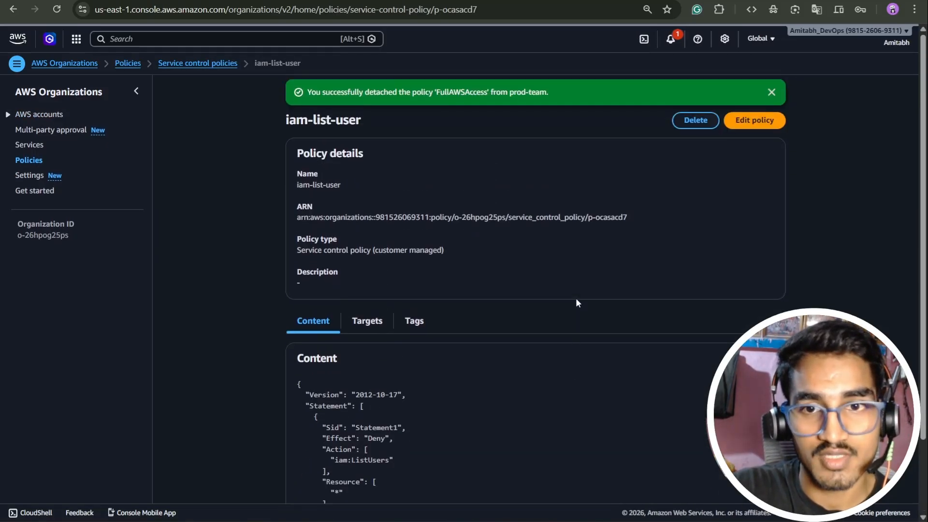
Edit the iam-list-user policy to add all IAM actions (iam:*) to Statement1 and save the changes.
left_click(757, 121)
scroll(680, 300, "down", 3)
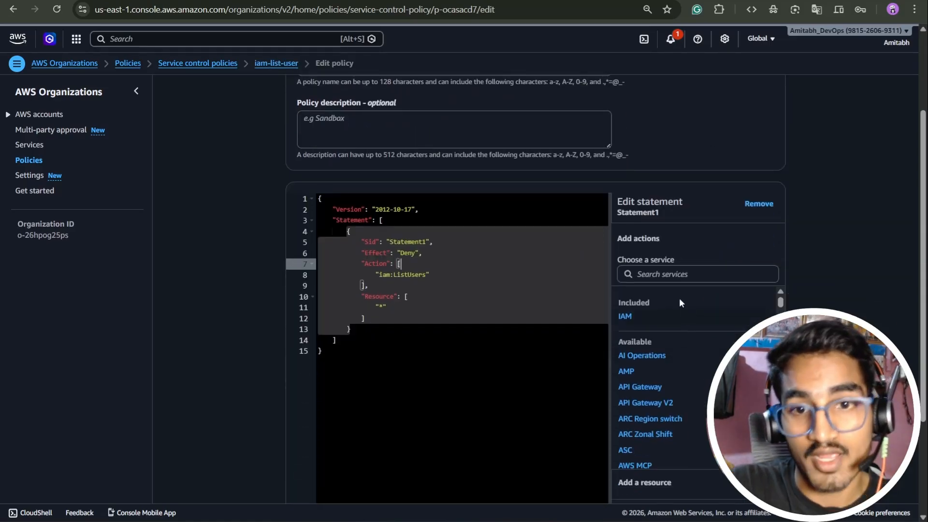
left_click(628, 316)
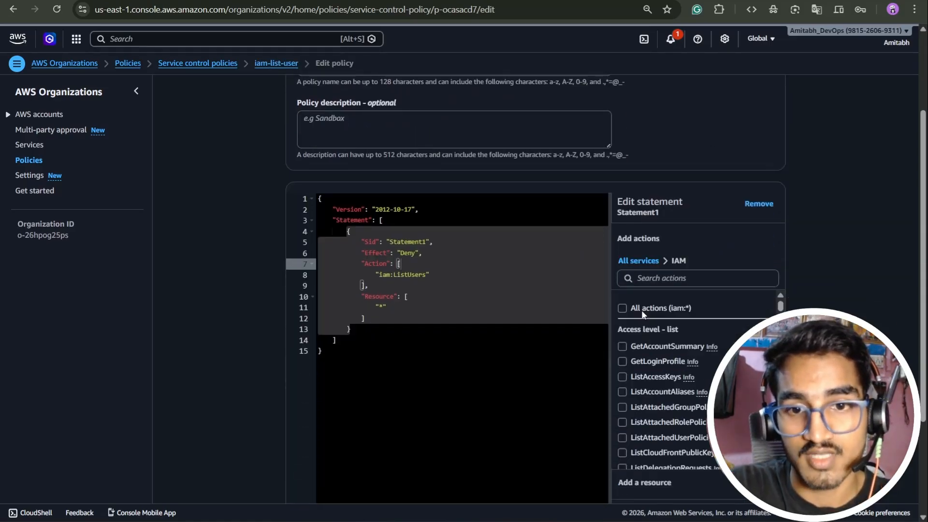
left_click(622, 309)
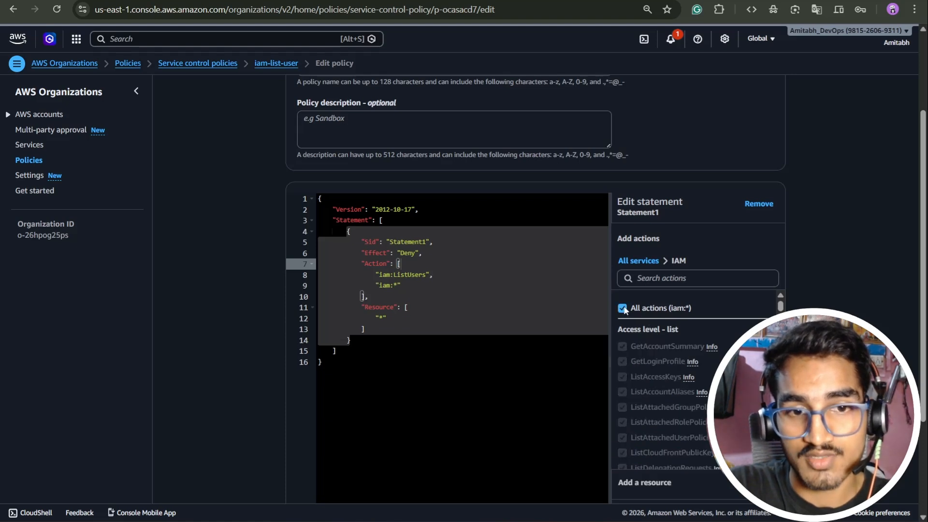
scroll(682, 329, "down", 3)
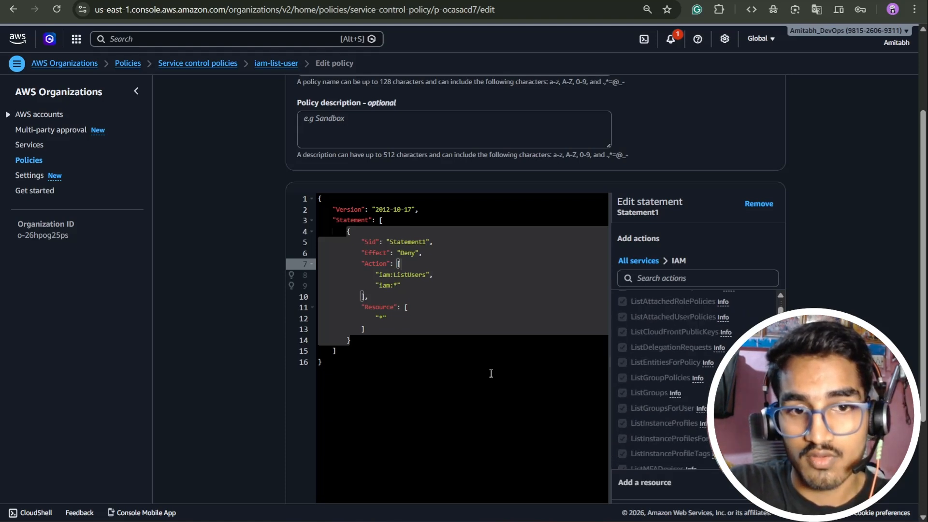
scroll(671, 377, "up", 10)
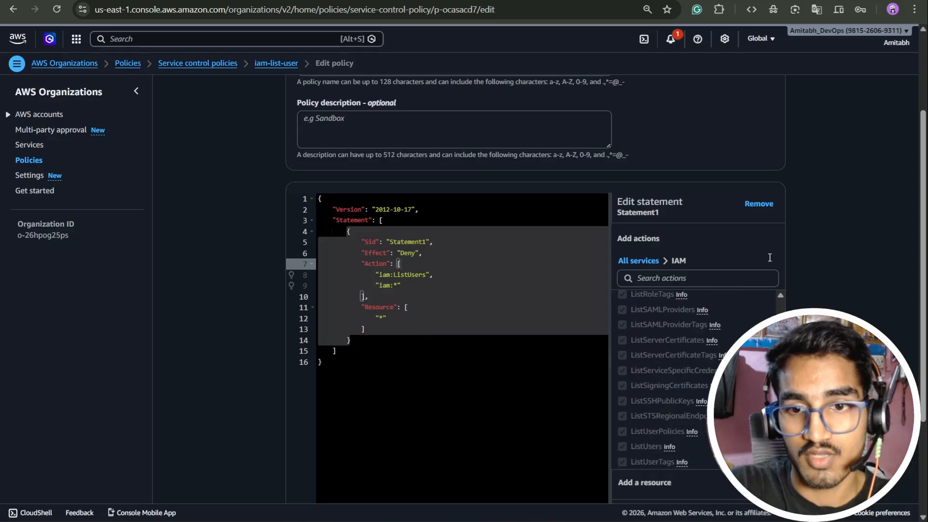
scroll(613, 218, "down", 1)
scroll(613, 218, "down", 2)
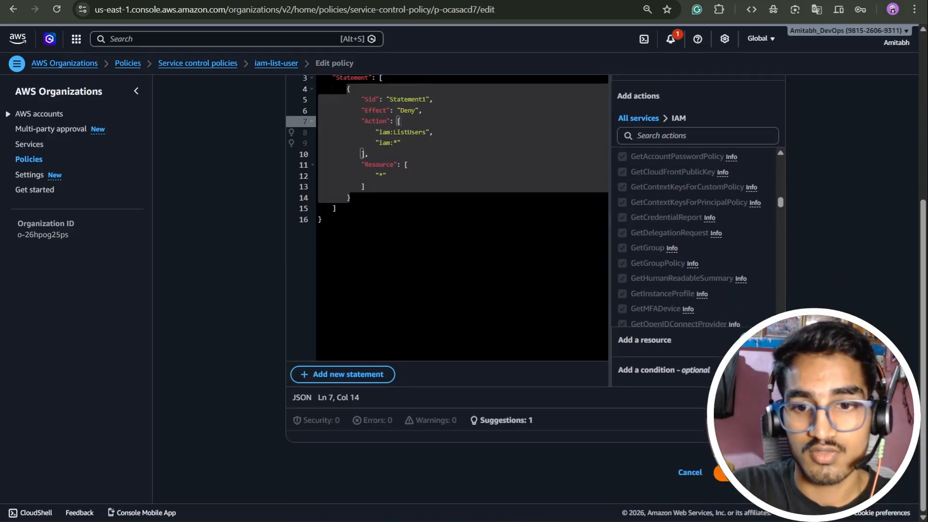
left_click(749, 473)
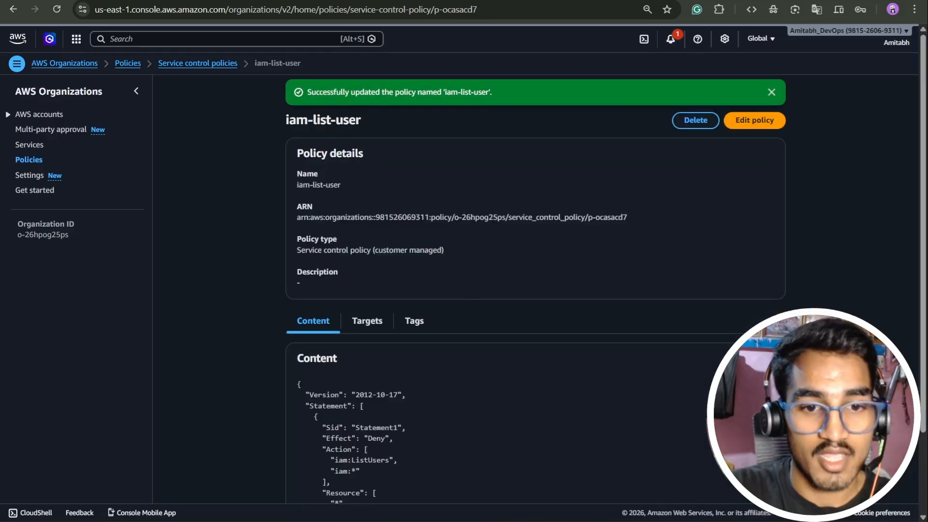
Switch to the member account's browser window and reload the IAM Users page to check access under the updated policy.
key("alt+Tab")
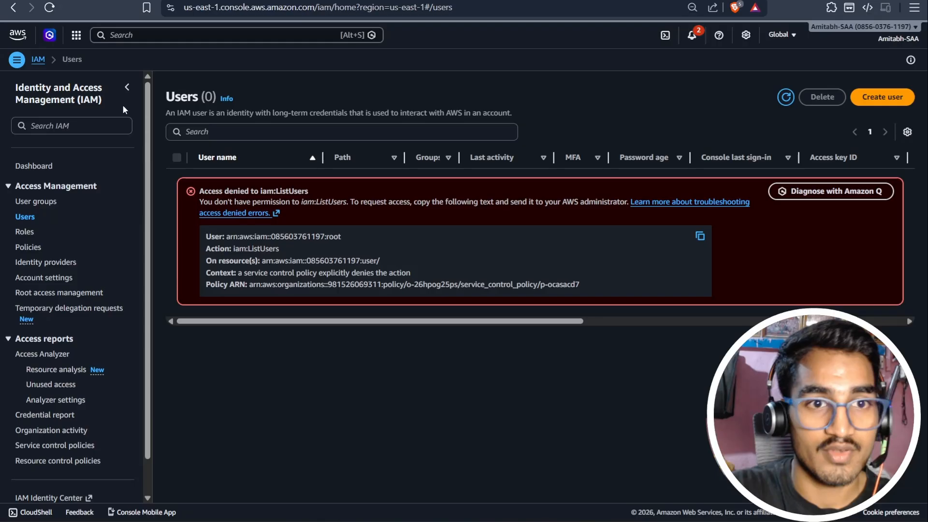
left_click(50, 8)
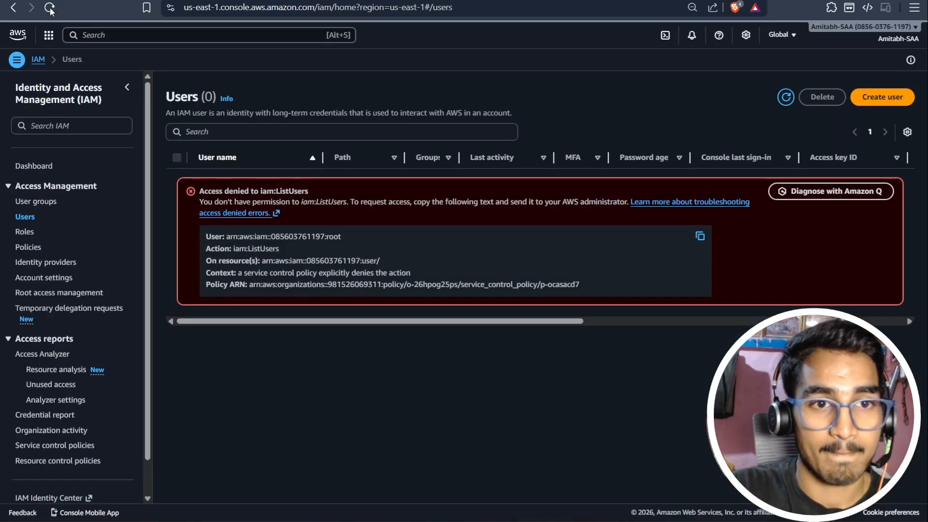
left_click(50, 8)
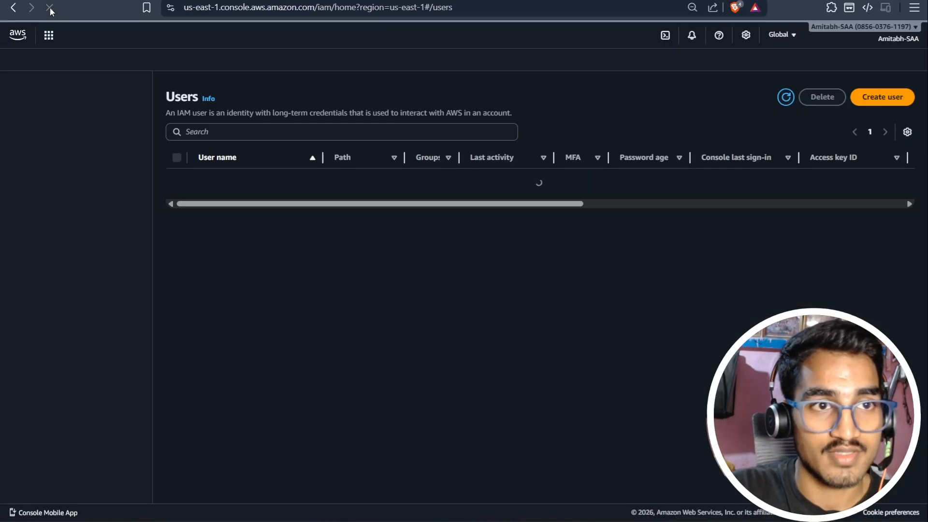
left_click(50, 7)
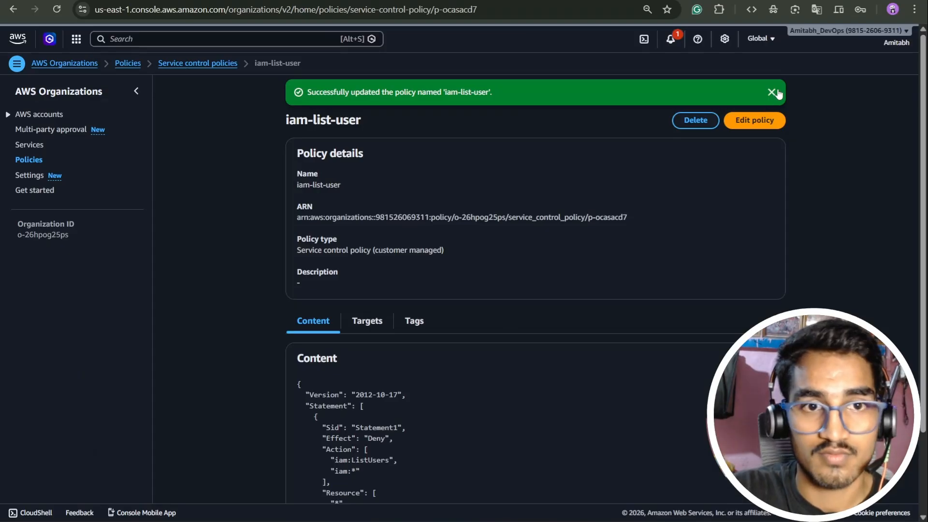
Back in the management account, set Statement1's effect to Allow in the iam-list-user policy and save it.
left_click(772, 92)
scroll(582, 220, "down", 2)
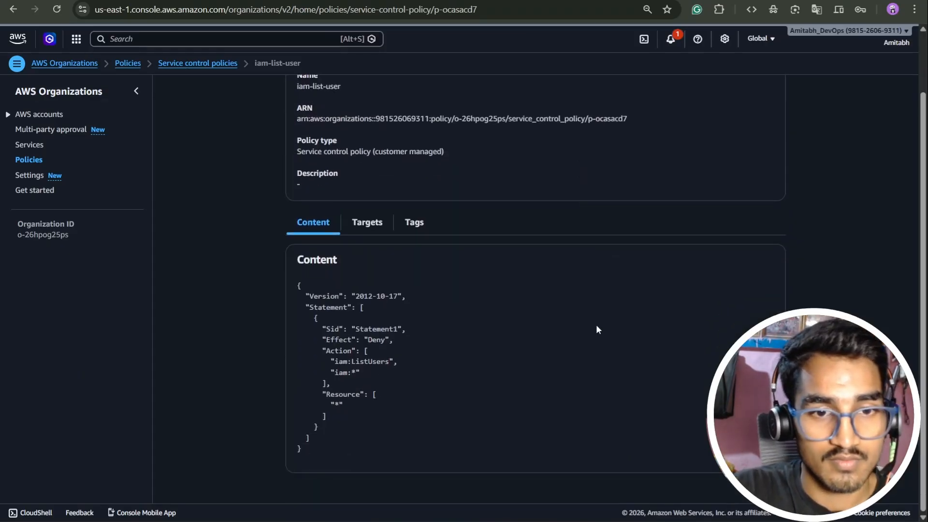
scroll(428, 225, "up", 2)
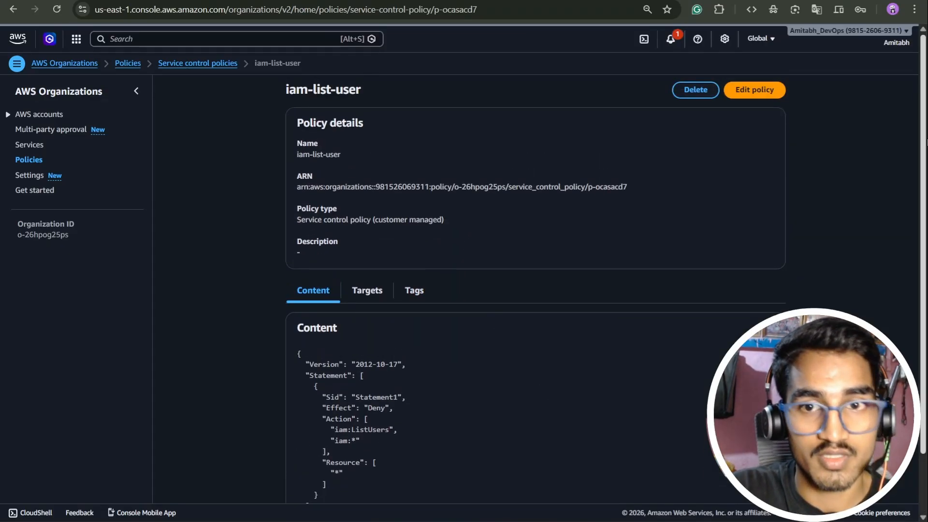
left_click(757, 91)
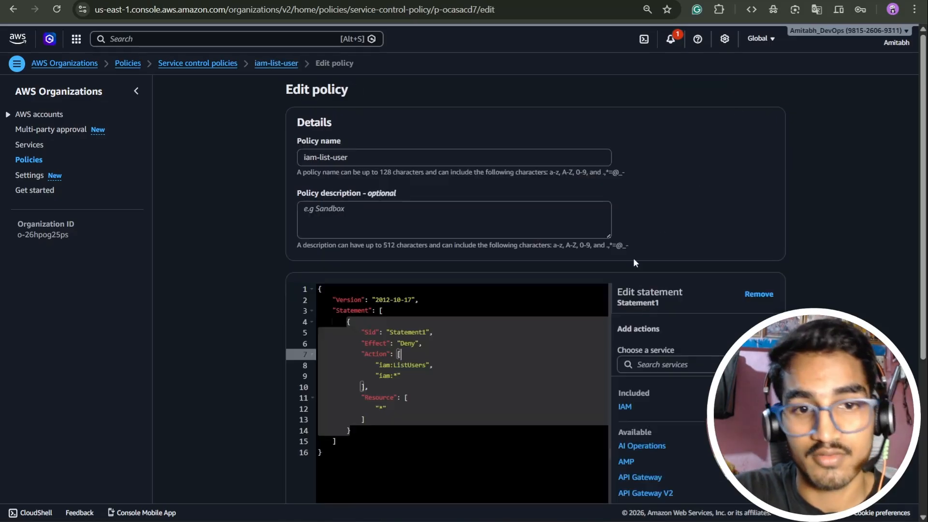
left_click(408, 343)
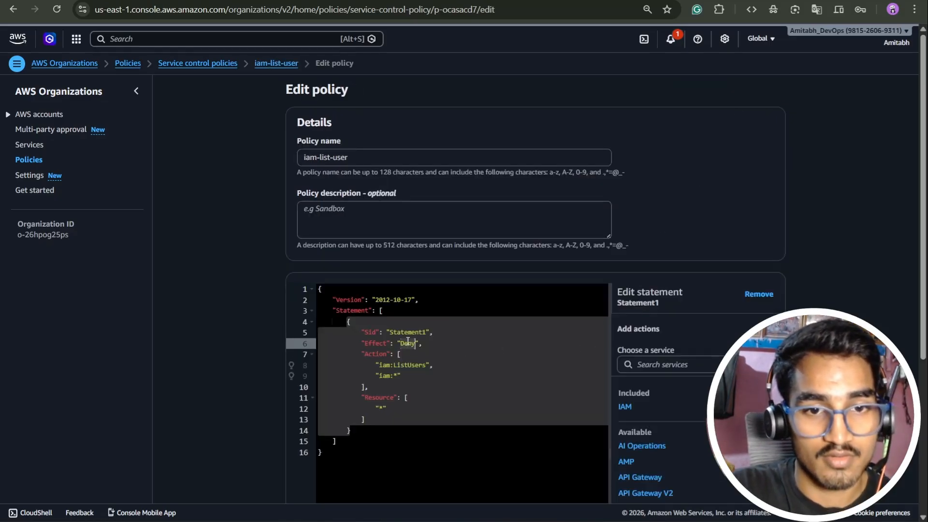
type("Allow")
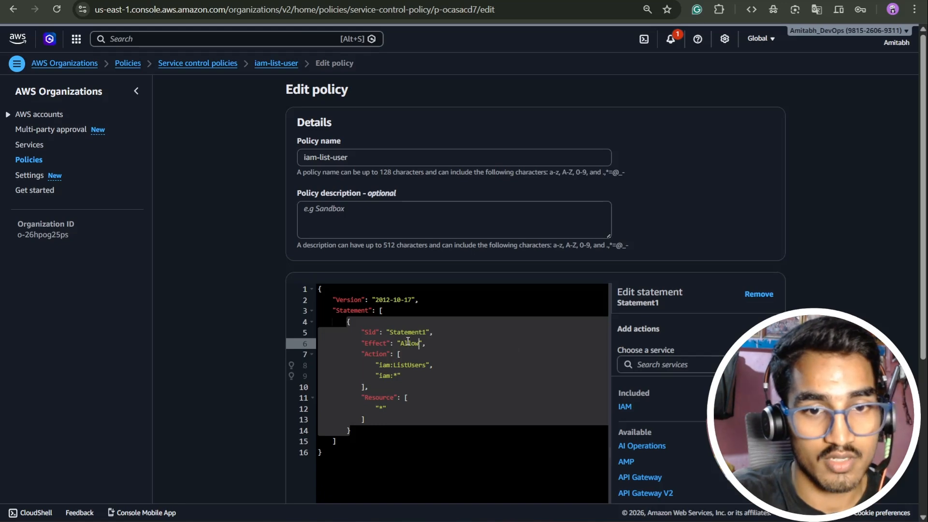
scroll(698, 396, "down", 5)
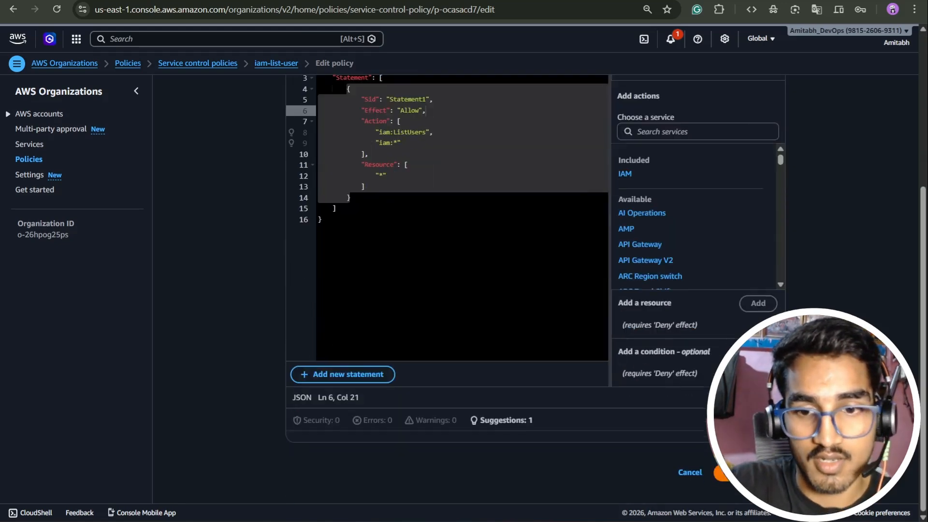
left_click(749, 472)
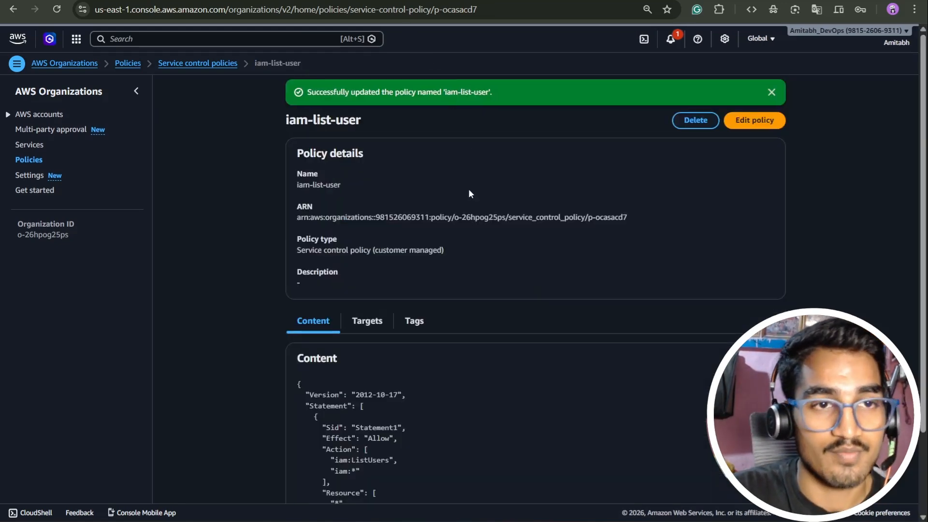
Reload the member account's IAM Users page, and return to the management account to review the iam-list-user policy content.
key("alt+Tab")
left_click(50, 8)
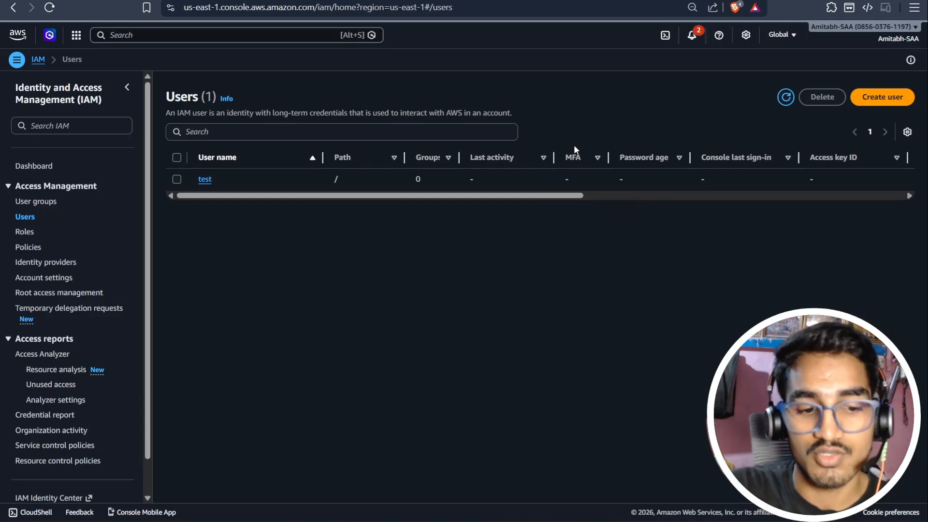
key("alt+Tab")
scroll(462, 381, "down", 2)
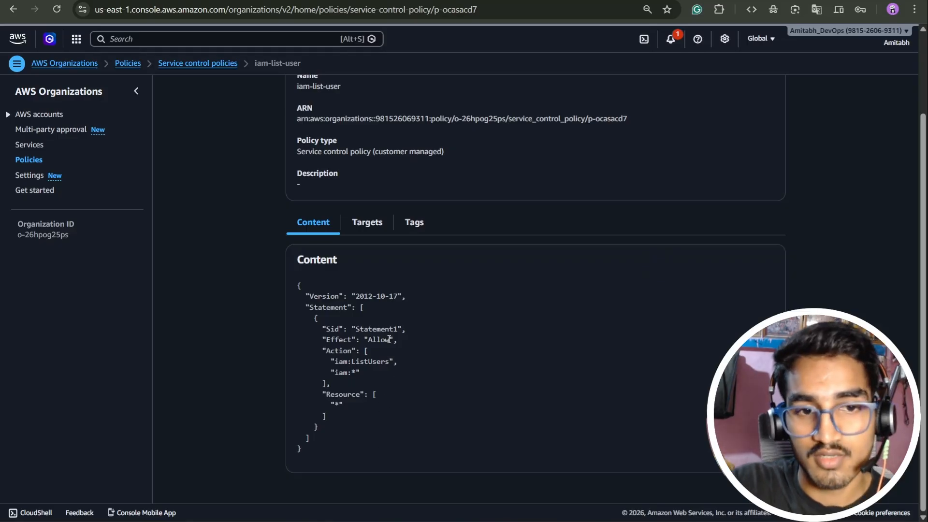
scroll(637, 299, "up", 2)
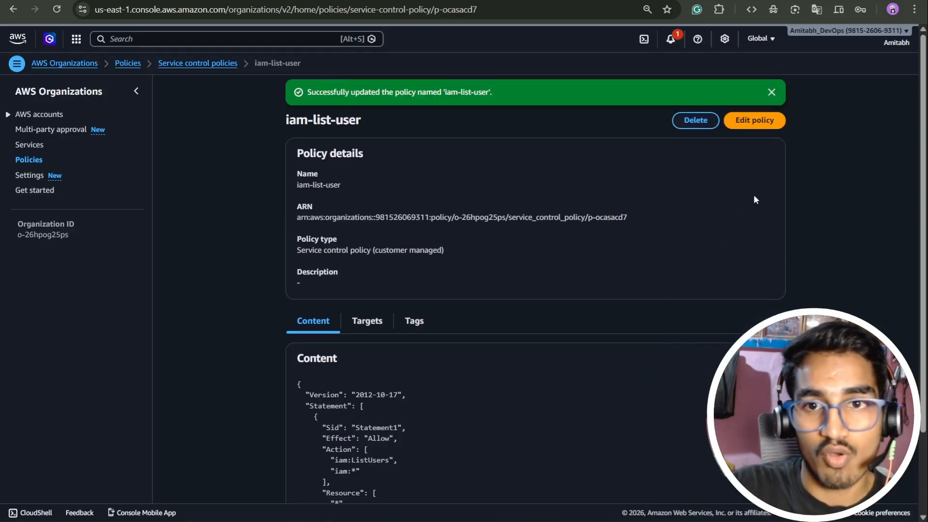
Delete the iam:* action from Statement1 in the iam-list-user policy and try to save the policy.
left_click(747, 119)
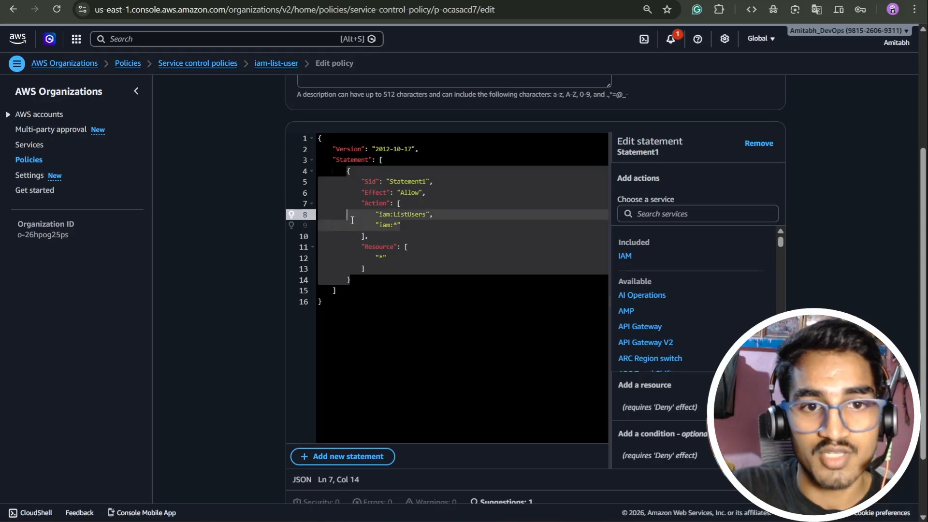
key("BackSpace")
key("BackSpace")
key("BackSpace")
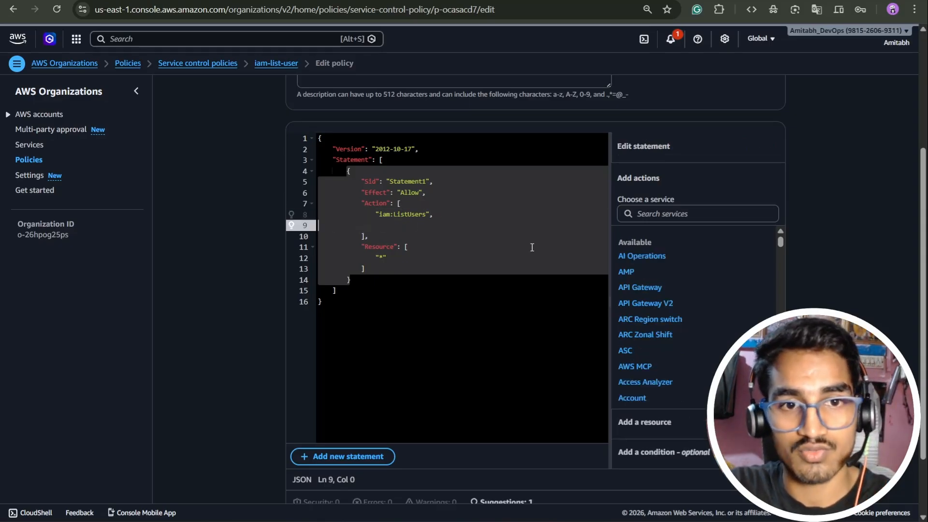
scroll(599, 312, "down", 2)
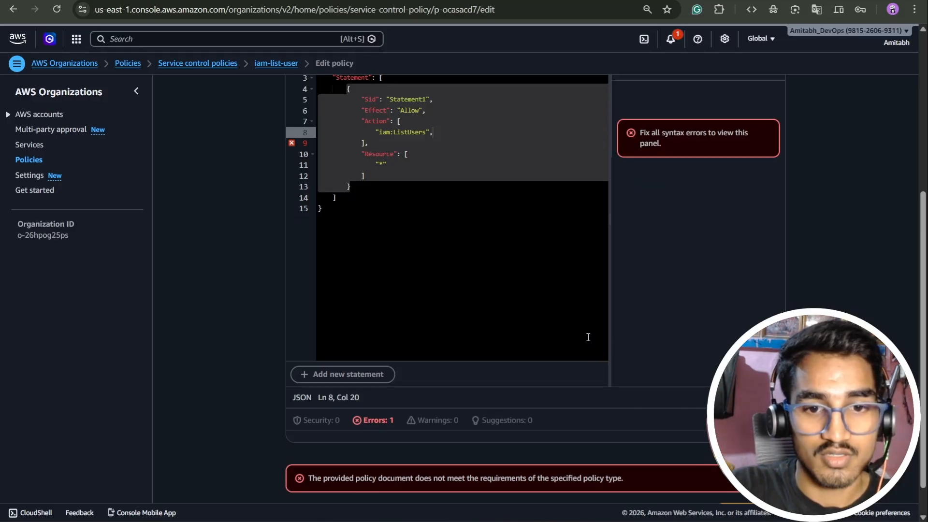
scroll(590, 320, "up", 4)
scroll(701, 256, "down", 5)
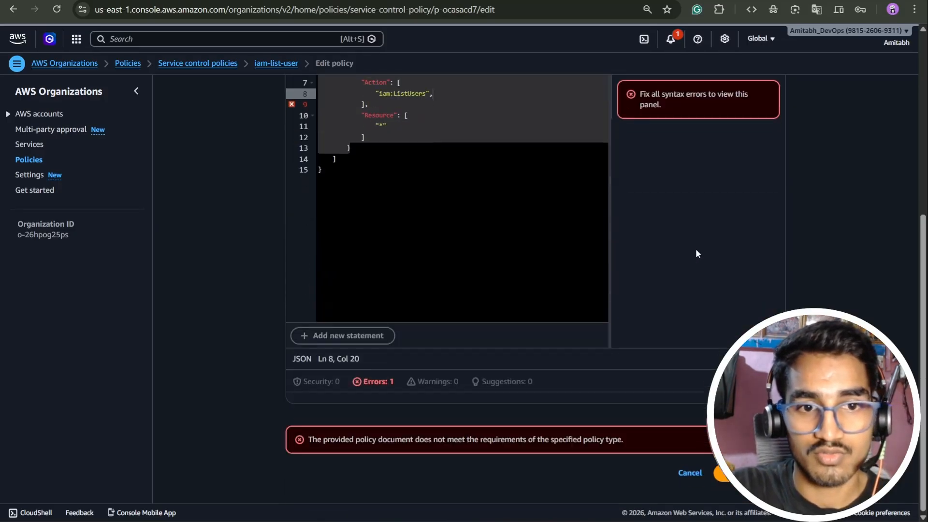
Remove the trailing comma after "iam:ListUsers" in the policy's Action list and save the changes.
scroll(713, 365, "up", 6)
left_click(432, 406)
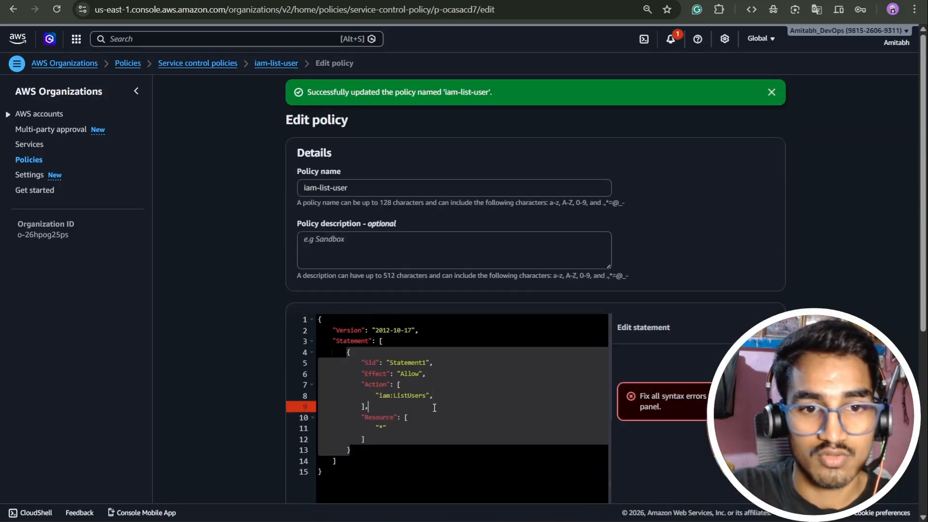
left_click(435, 395)
key("BackSpace")
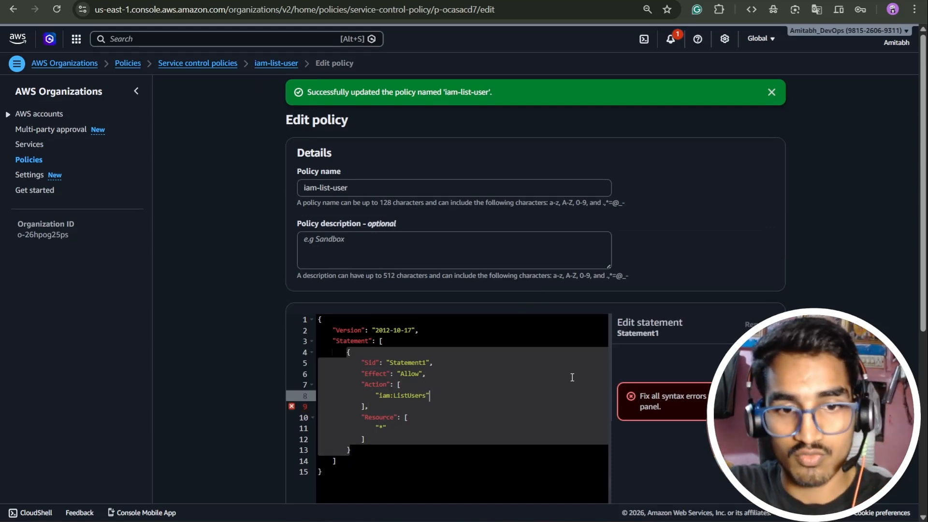
scroll(572, 376, "down", 1)
scroll(673, 414, "down", 5)
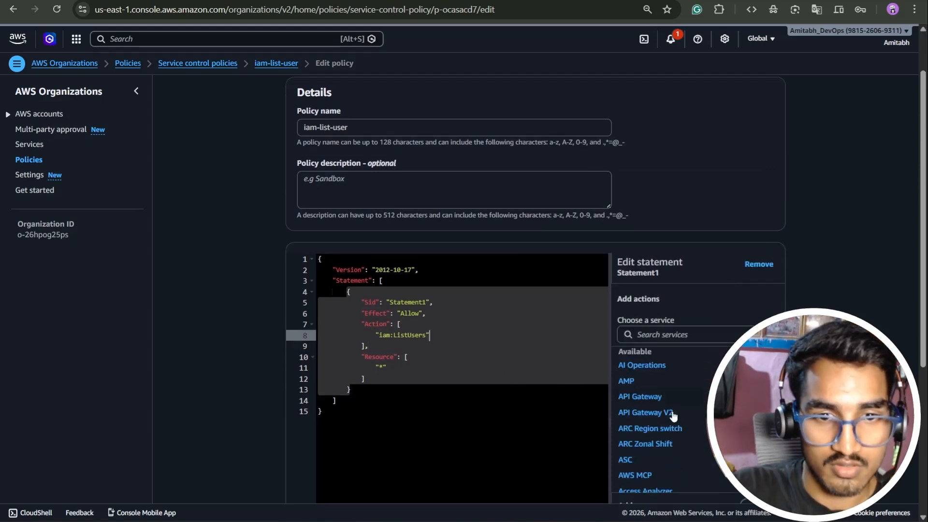
scroll(676, 416, "down", 5)
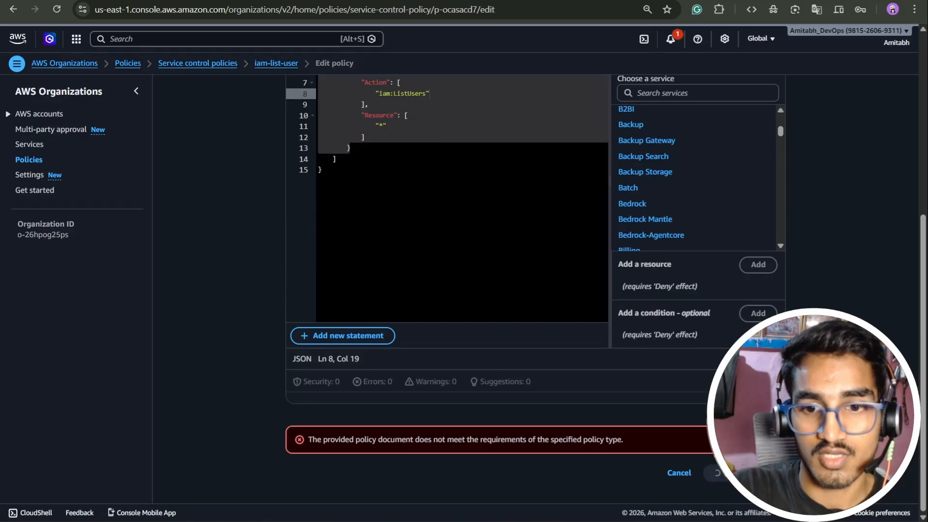
left_click(724, 473)
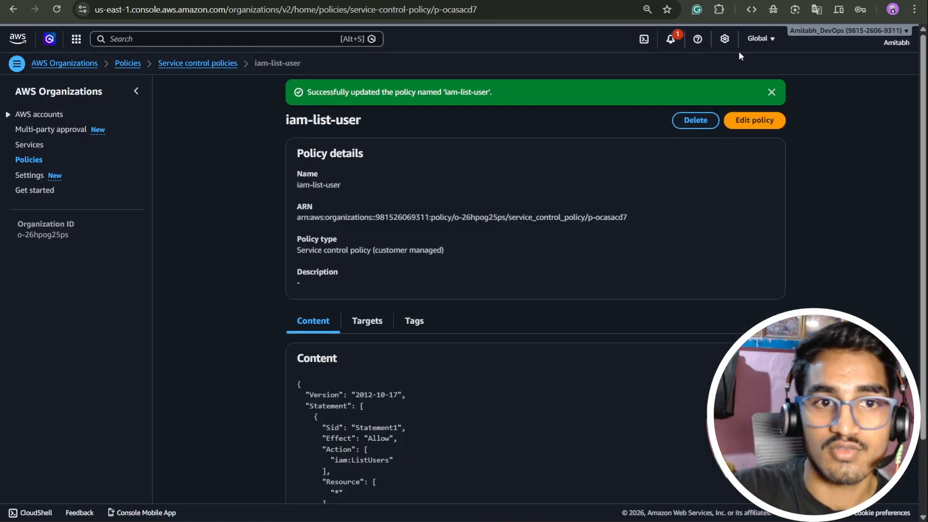
Review the saved policy content, and reload the member account's IAM Users page to check access to the user details.
scroll(400, 407, "down", 2)
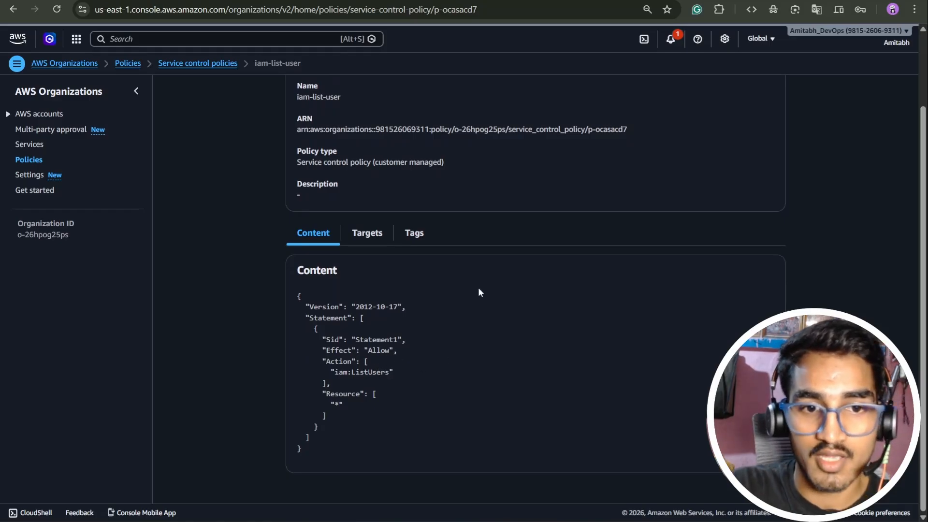
scroll(699, 237, "up", 2)
left_click(771, 91)
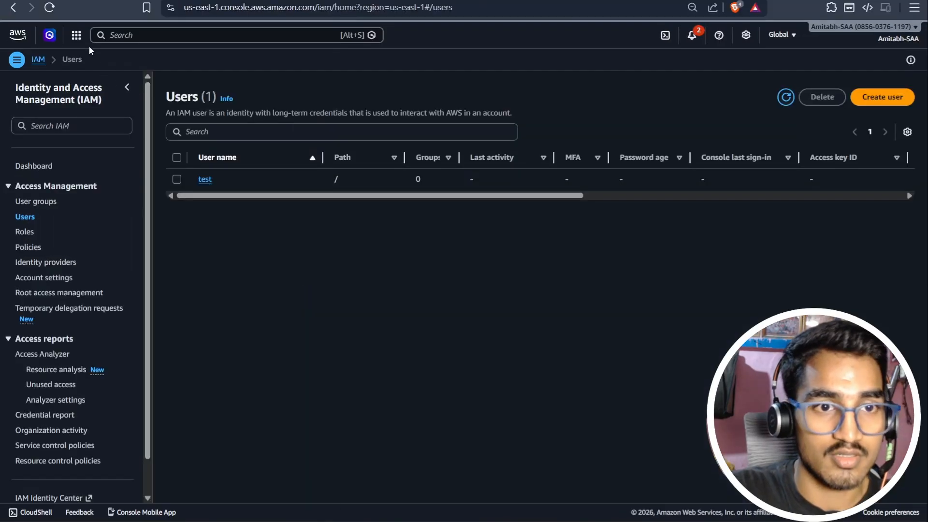
left_click(49, 8)
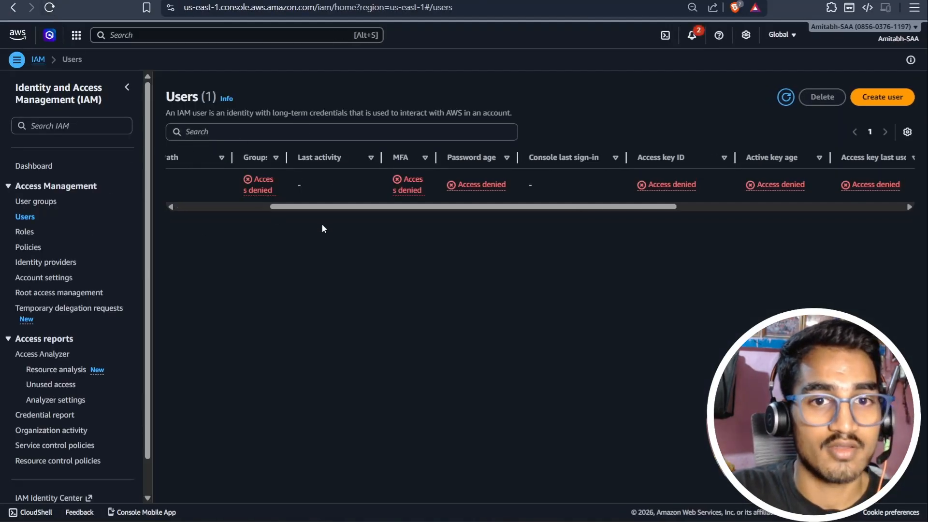
left_click_drag(363, 207, 220, 207)
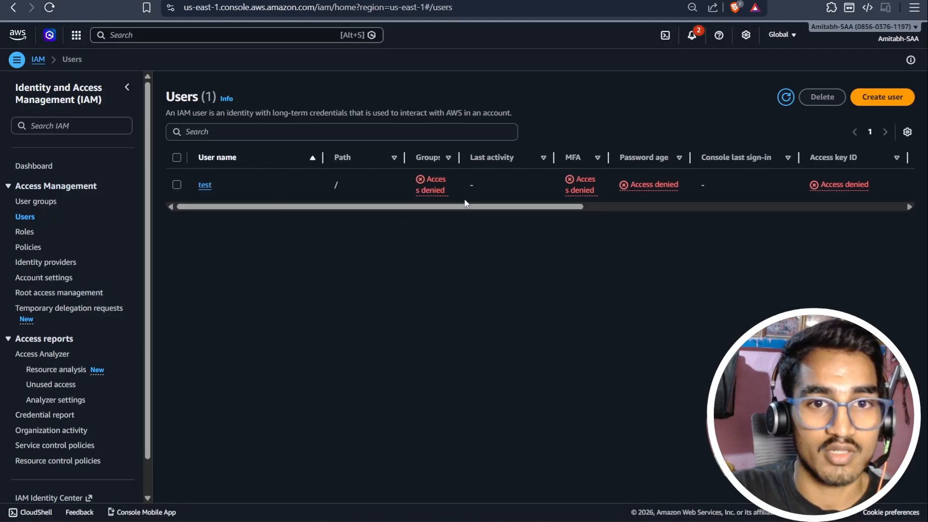
Try to create an IAM user test2 in the member account, choosing to attach policies directly.
left_click(881, 97)
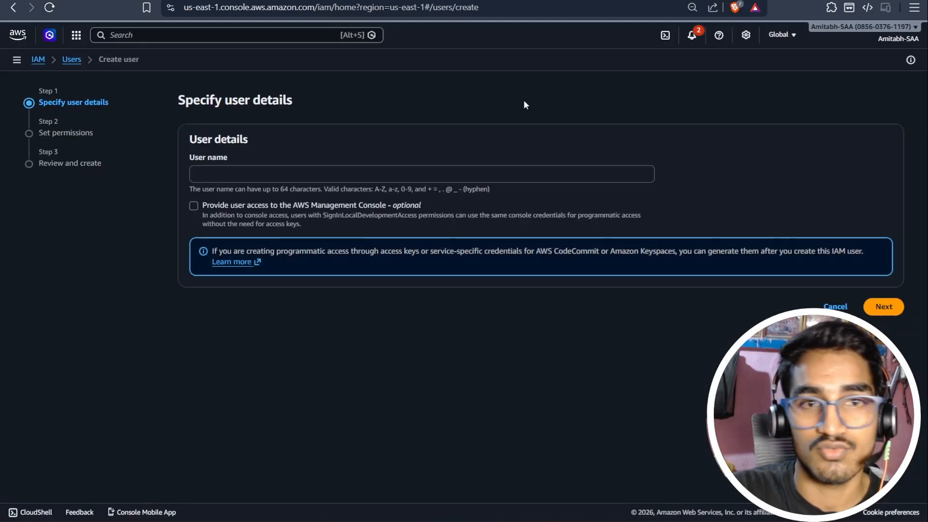
left_click(289, 173)
type("test2")
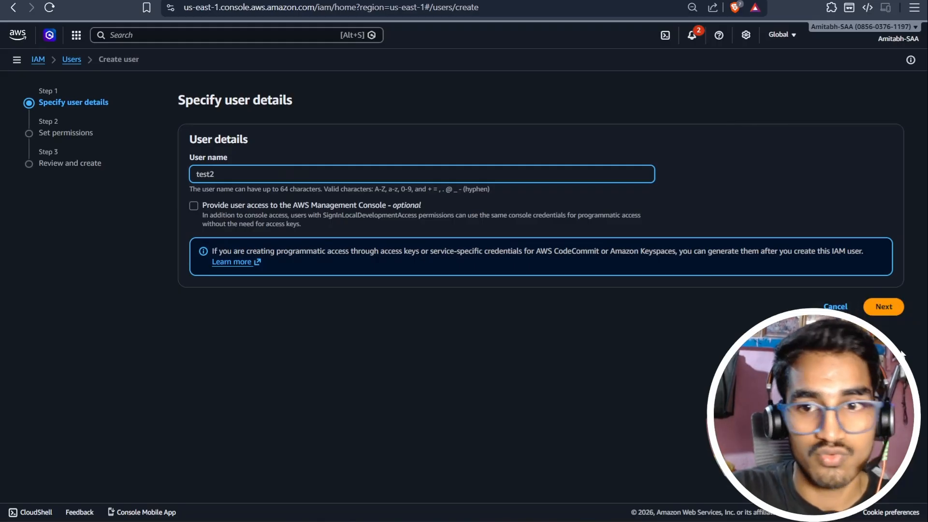
left_click(883, 307)
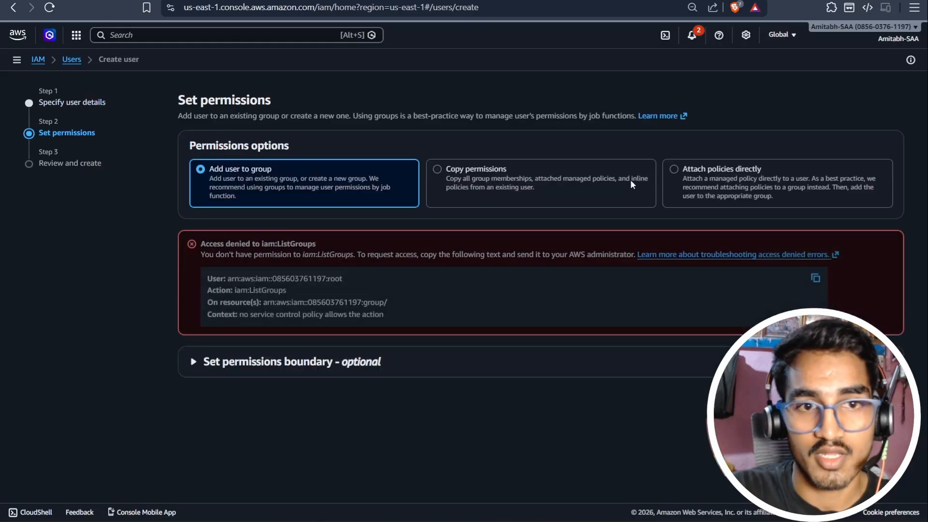
left_click(720, 177)
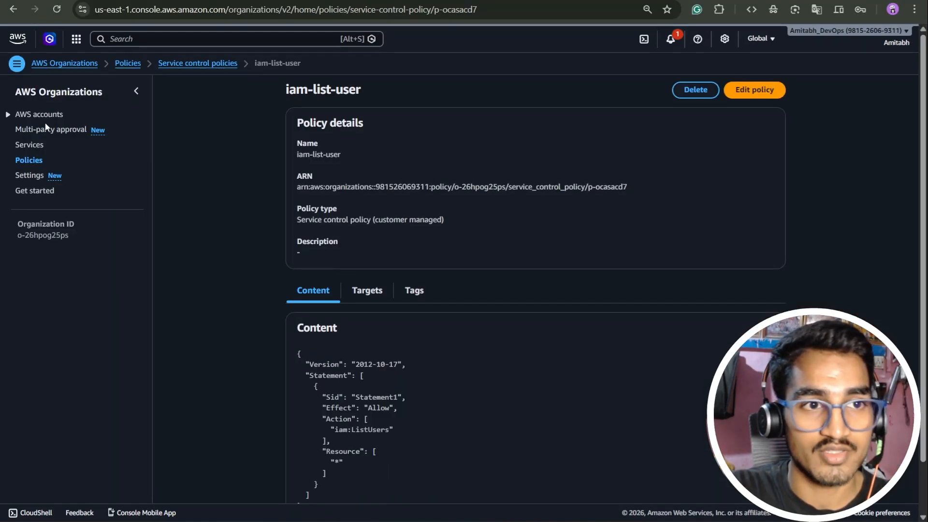
Switch to the management account, open the member account under the prod-team unit, and remove it from the organization.
left_click(43, 116)
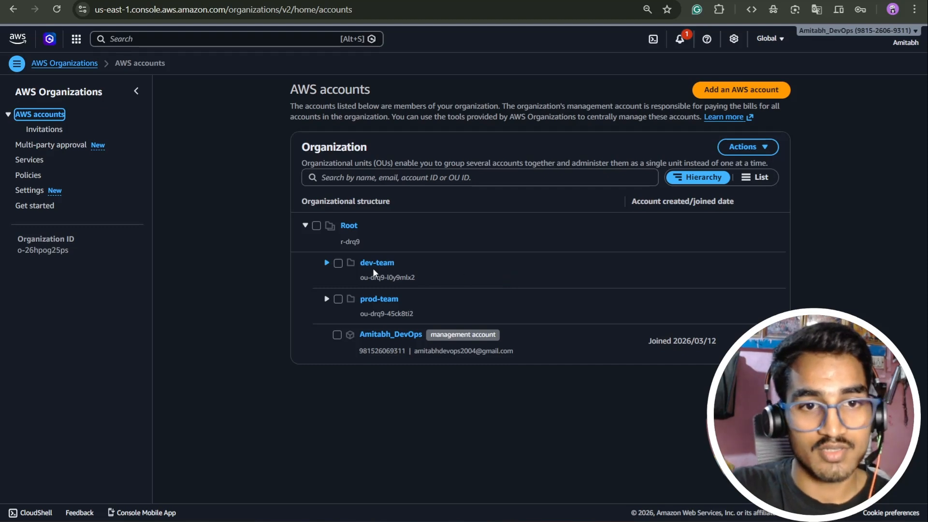
left_click(323, 264)
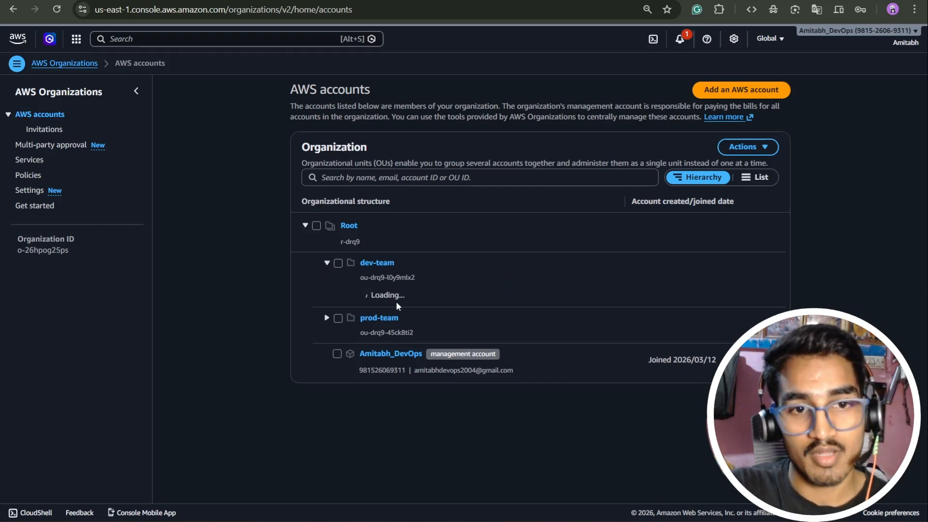
left_click(325, 318)
left_click(391, 354)
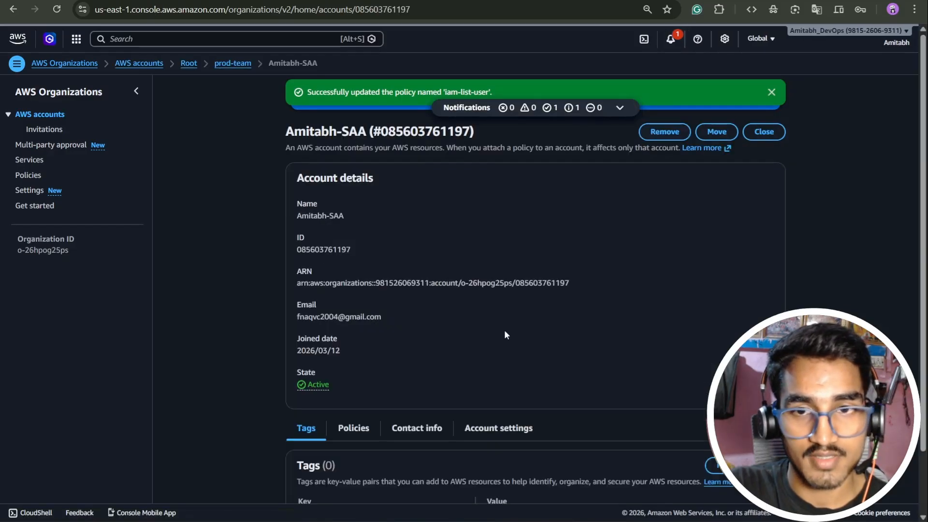
scroll(705, 286, "down", 2)
scroll(670, 138, "up", 2)
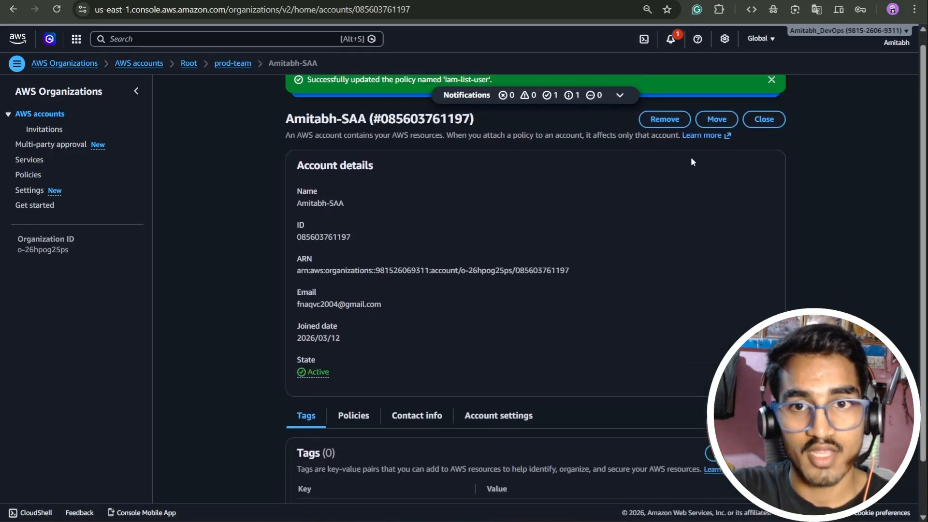
left_click(666, 131)
left_click(570, 369)
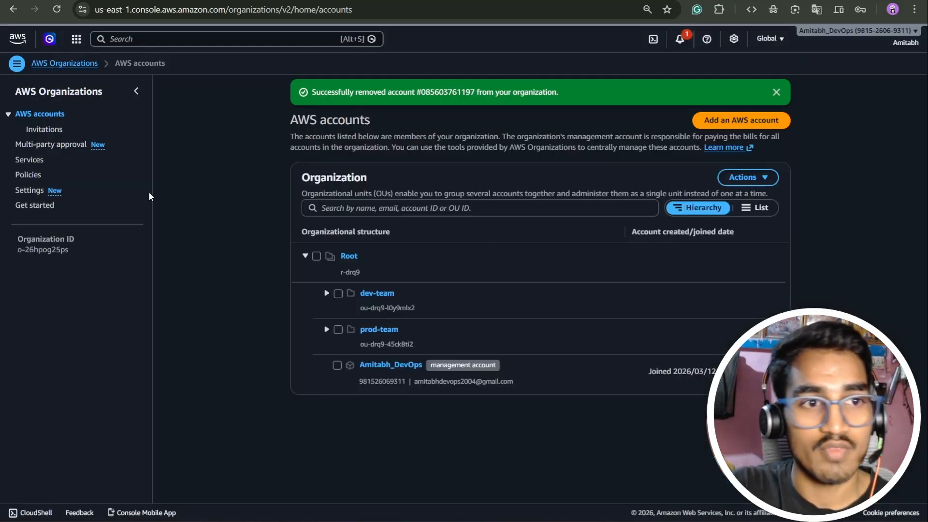
Delete the organization from its settings, entering the organization ID as confirmation, and dismiss the notification.
left_click(32, 192)
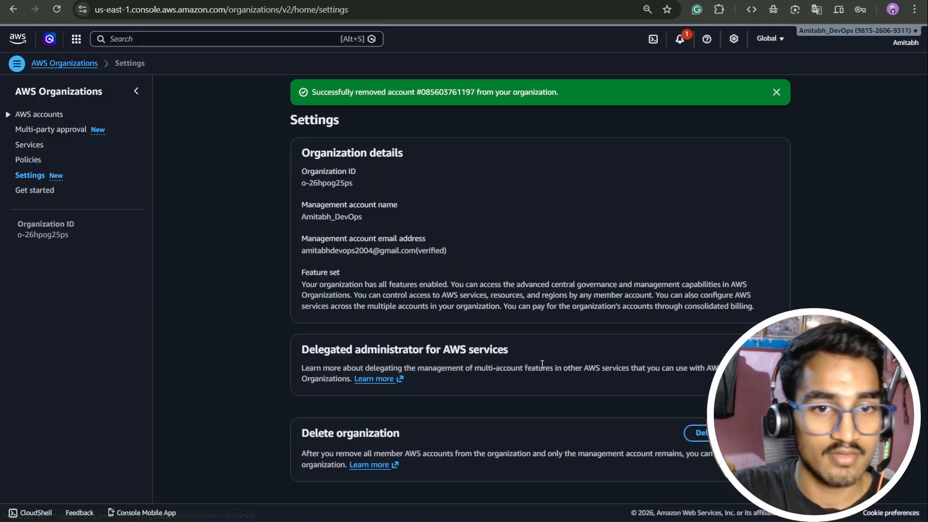
scroll(541, 363, "down", 3)
left_click(696, 432)
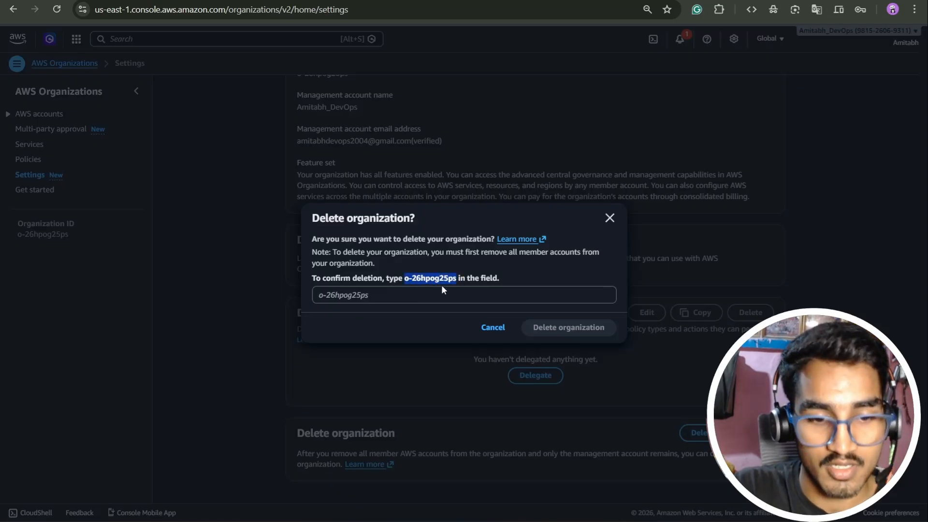
left_click(375, 294)
type("o-26hpog25ps")
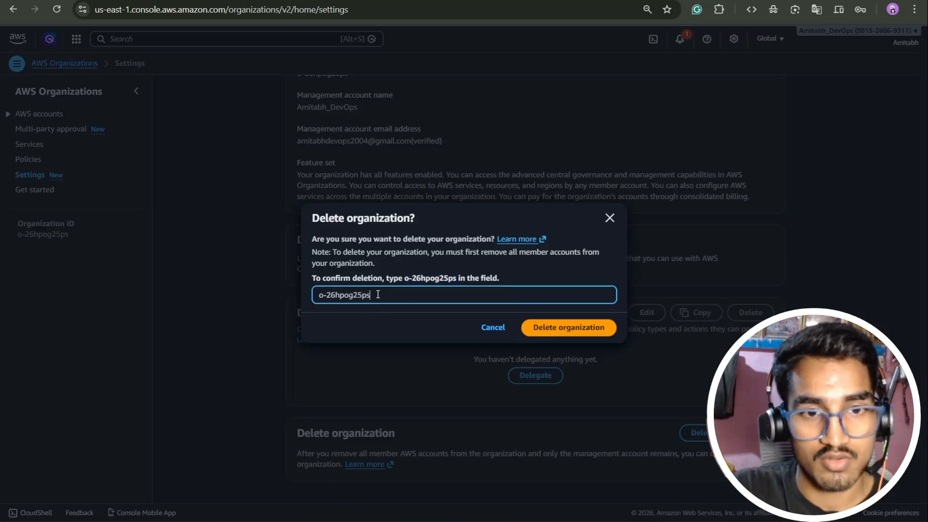
left_click(571, 327)
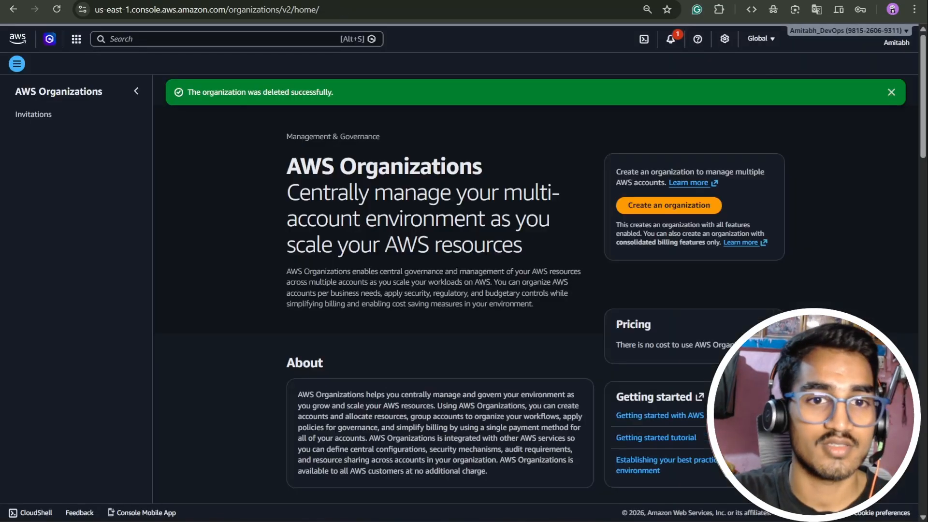
left_click(892, 93)
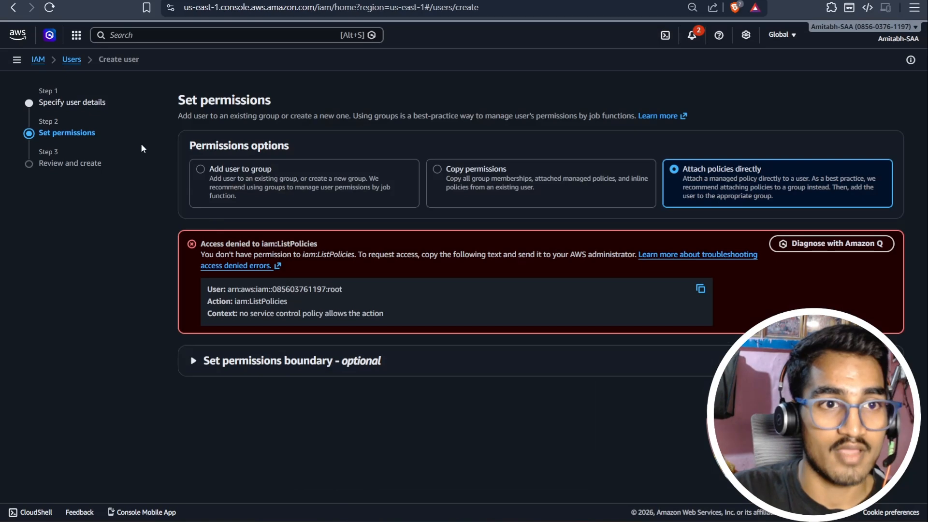
Reload the member account's console, check access to its IAM Users list, and open the AWS Organizations service.
left_click(50, 8)
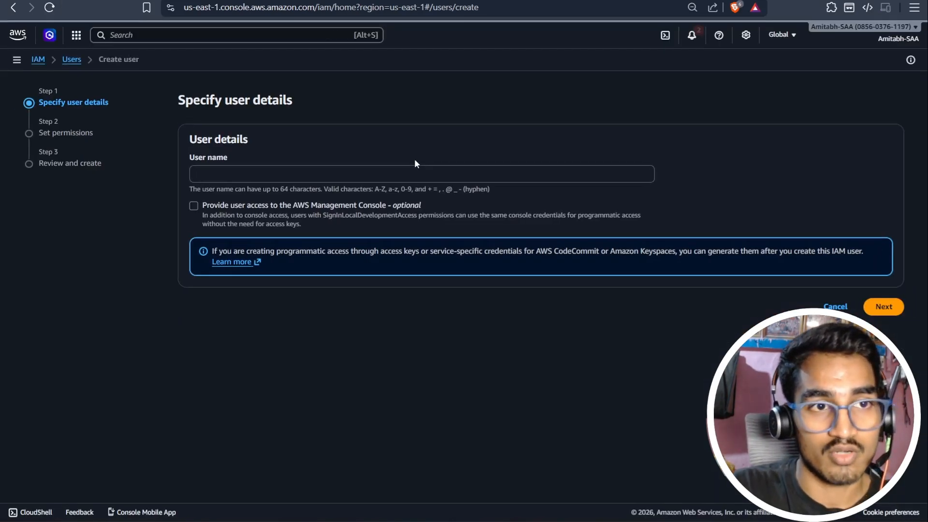
left_click(72, 59)
left_click(111, 35)
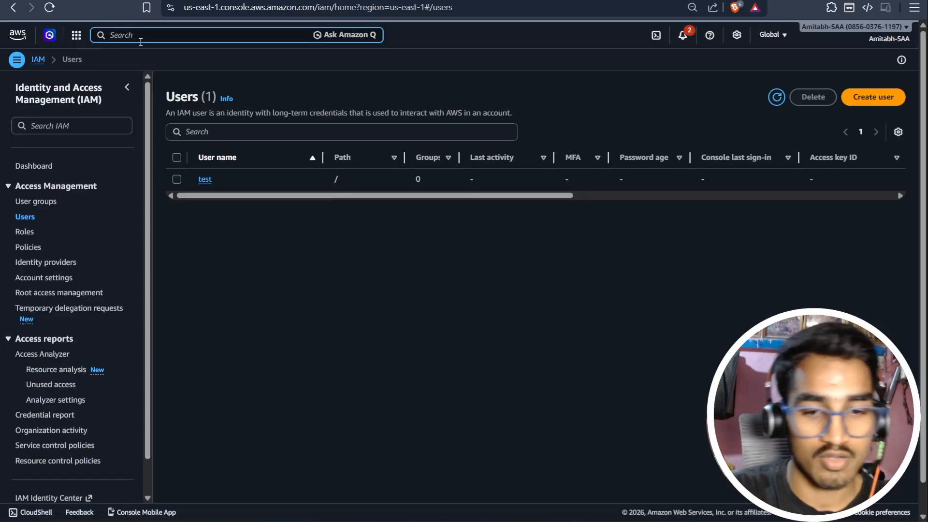
type("aws or")
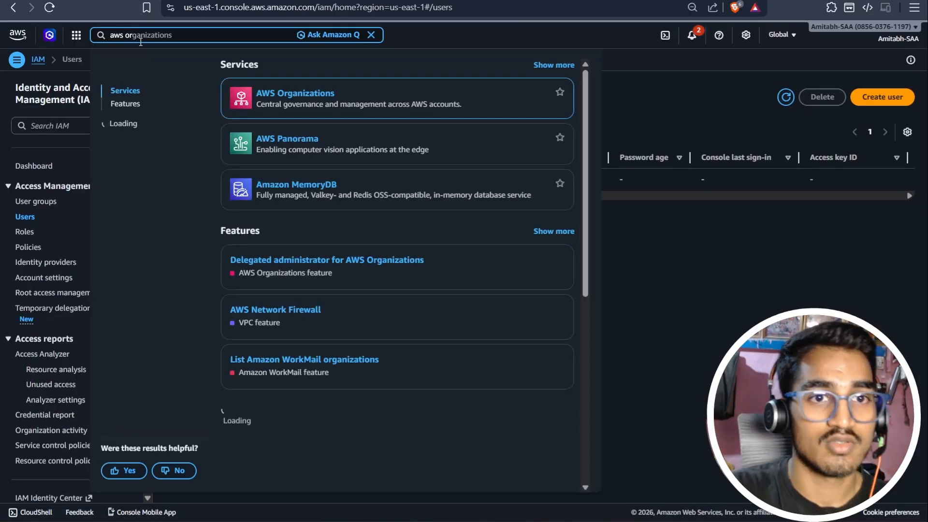
left_click(283, 99)
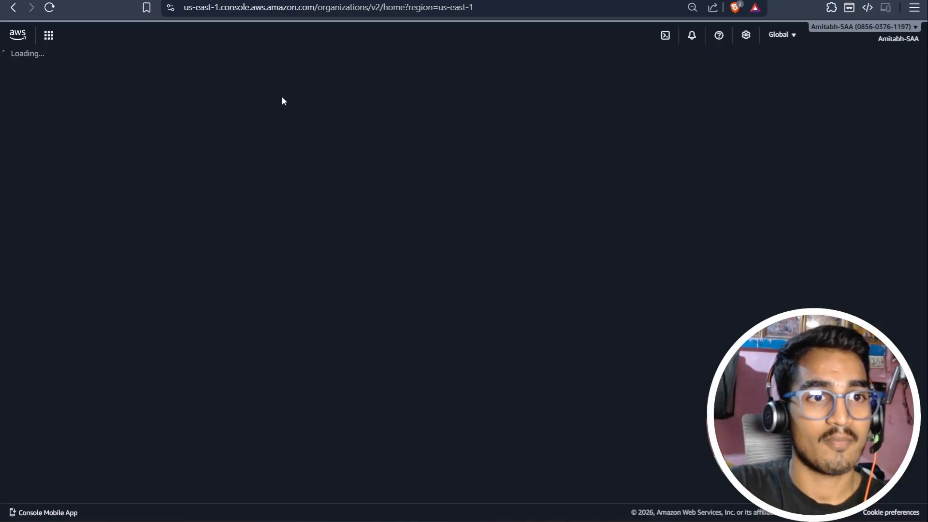